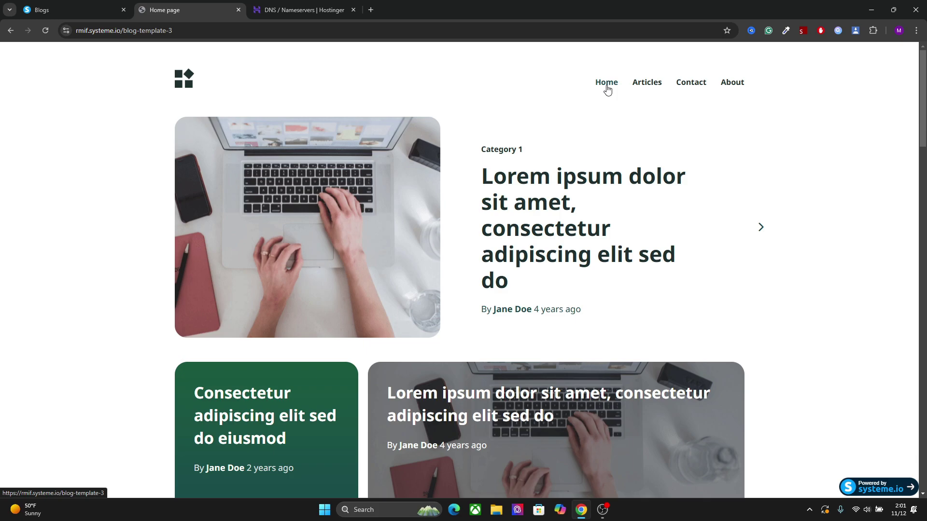
# Start creating a new blog in systeme.io and name it "blog"
pyautogui.click(112, 5)
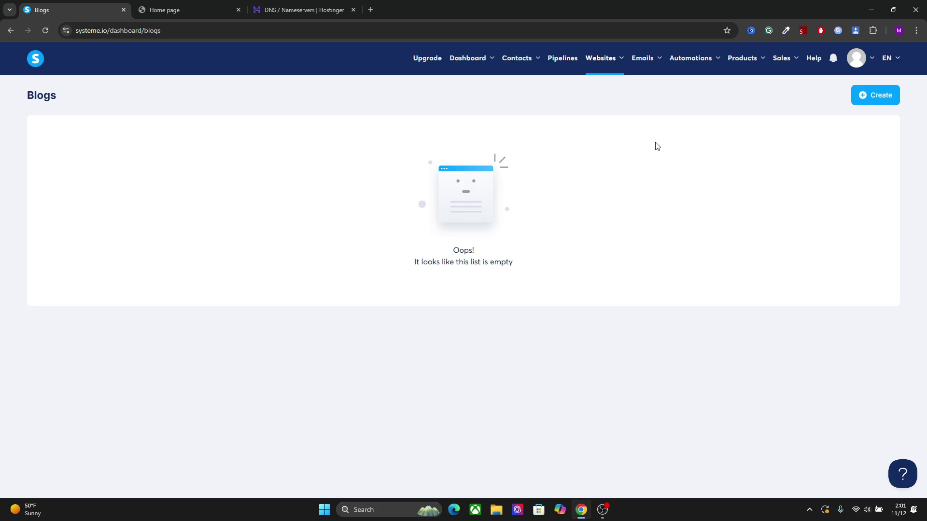
pyautogui.click(619, 59)
pyautogui.click(882, 102)
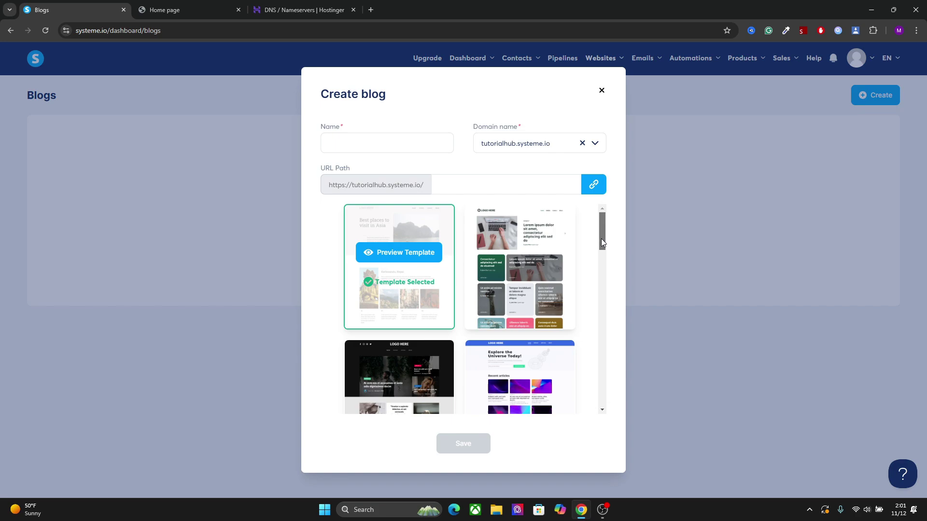
pyautogui.click(405, 146)
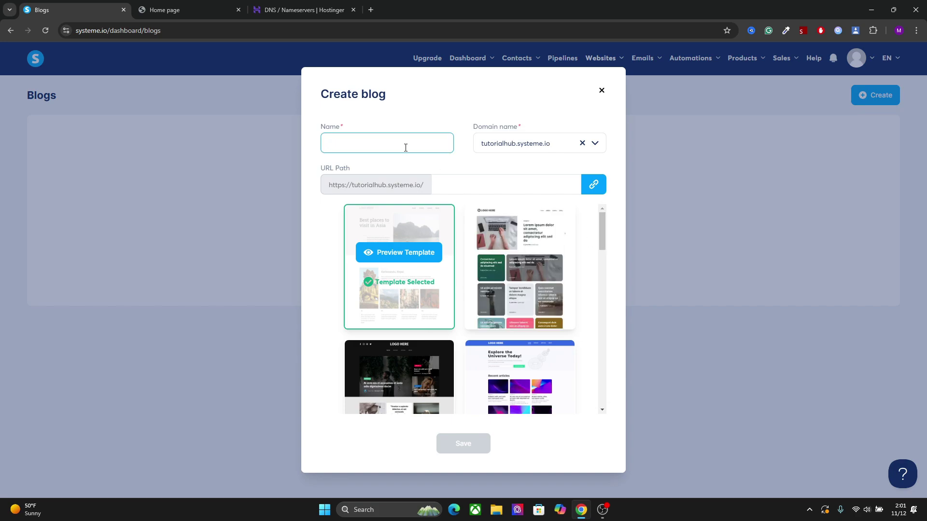
pyautogui.write('t')
pyautogui.press('BackSpace')
pyautogui.write('blog')
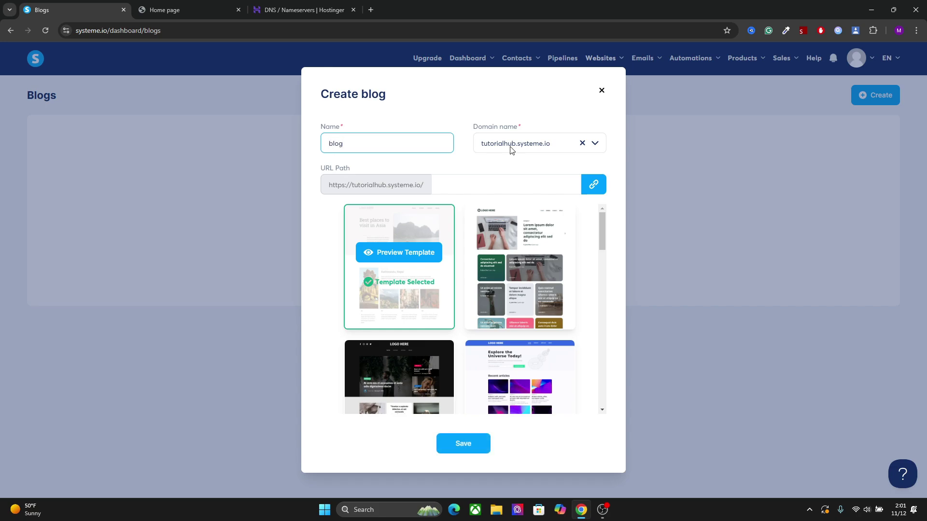
# Keep tutorialhub.systeme.io as the blog's domain and set its URL path to "blog"
pyautogui.click(545, 158)
pyautogui.click(502, 187)
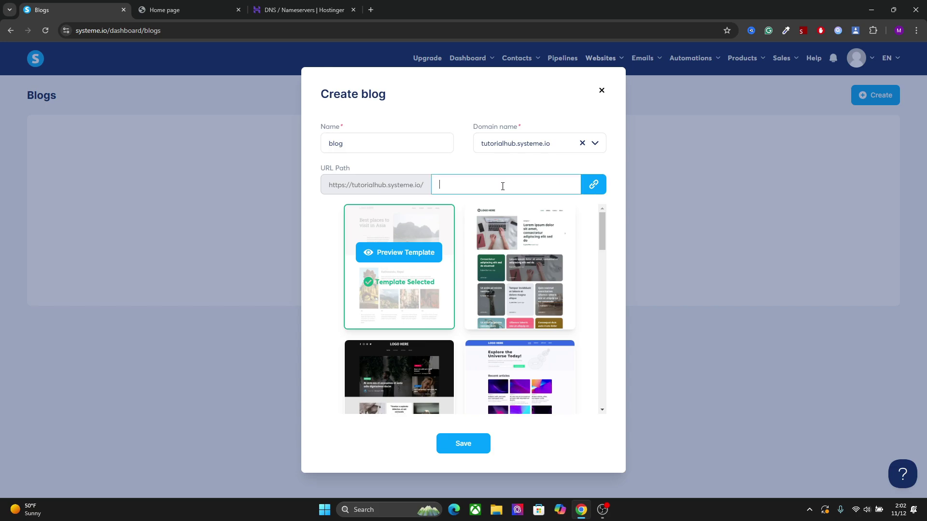
pyautogui.write('blog')
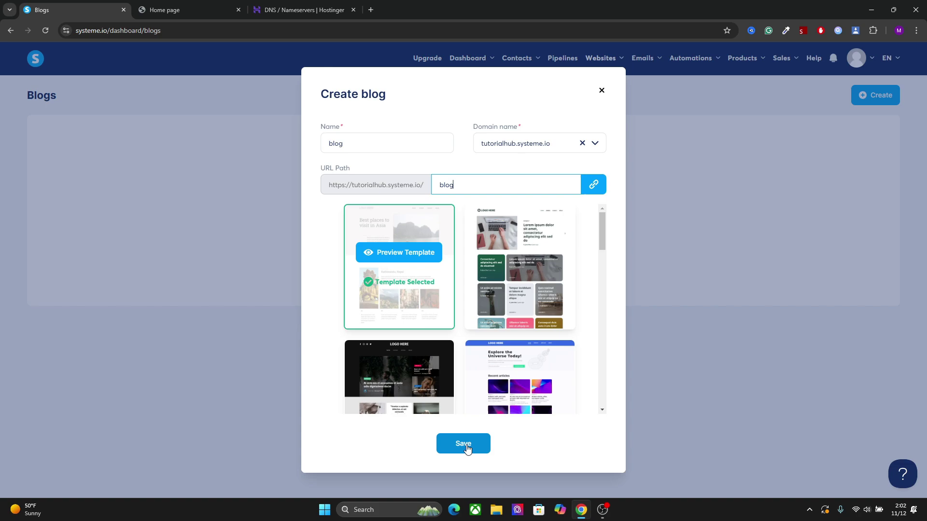
# Preview the news-style blog template with the satellite dish photo, examining its home page and the featured article's layout
pyautogui.moveTo(601, 246); pyautogui.dragTo(595, 308)
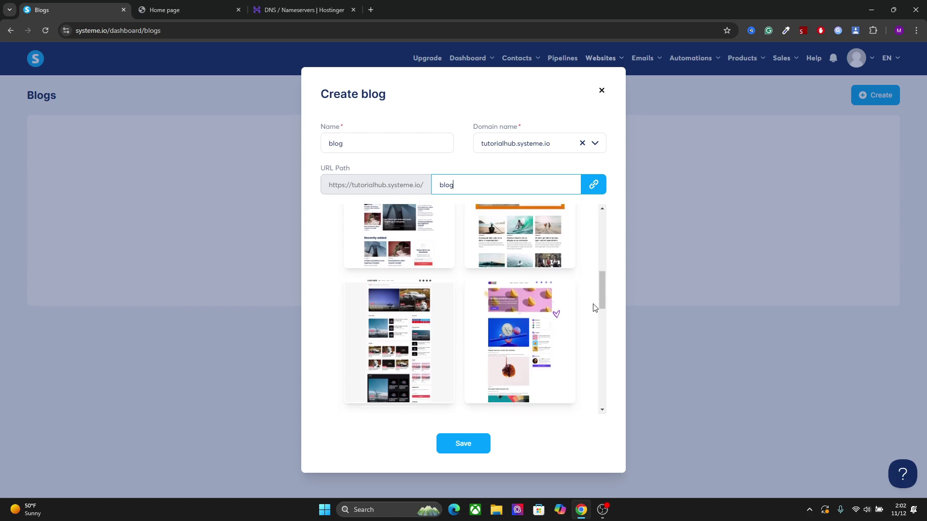
pyautogui.moveTo(403, 331)
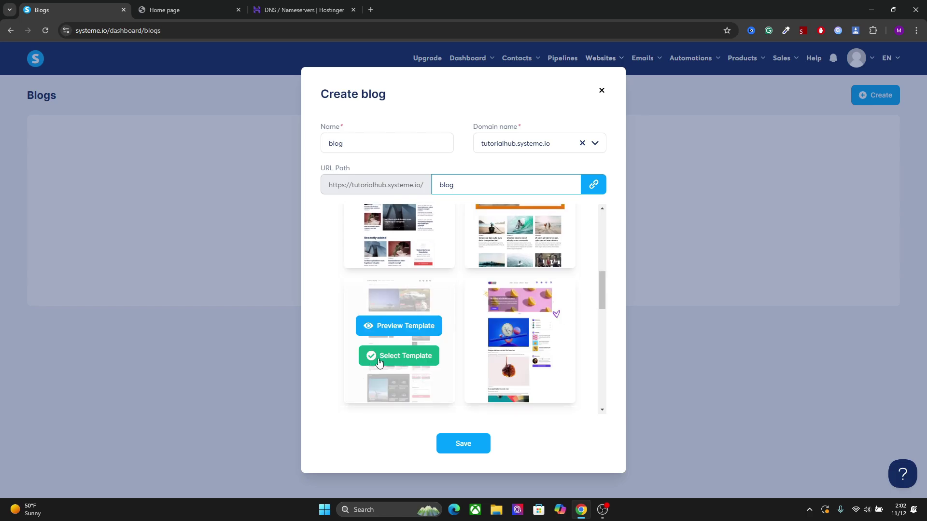
pyautogui.click(408, 332)
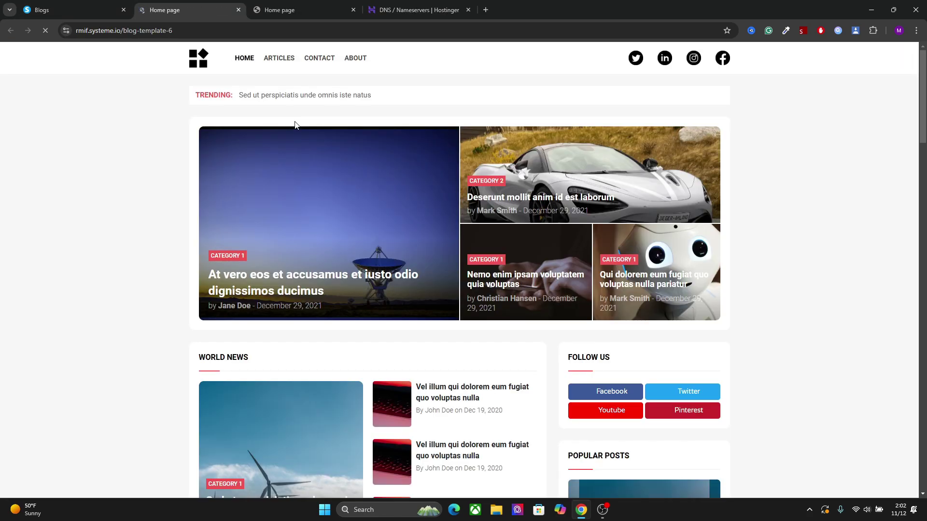
pyautogui.moveTo(922, 129); pyautogui.dragTo(904, 275)
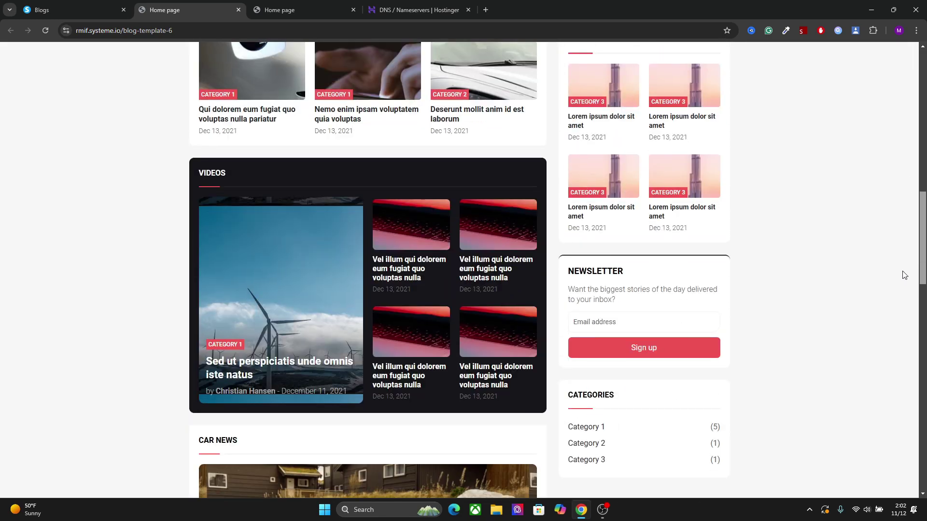
pyautogui.scroll(-3, 902, 299)
pyautogui.scroll(15, 903, 299)
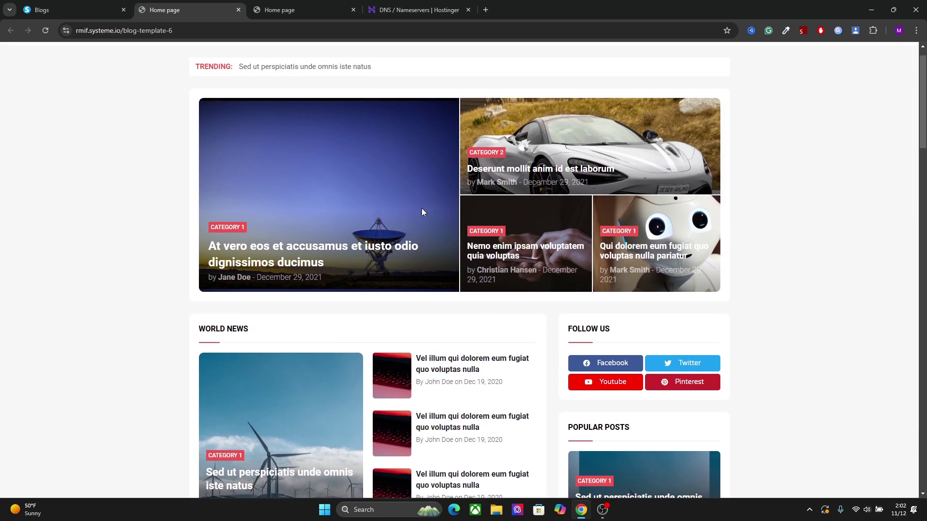
pyautogui.click(379, 251)
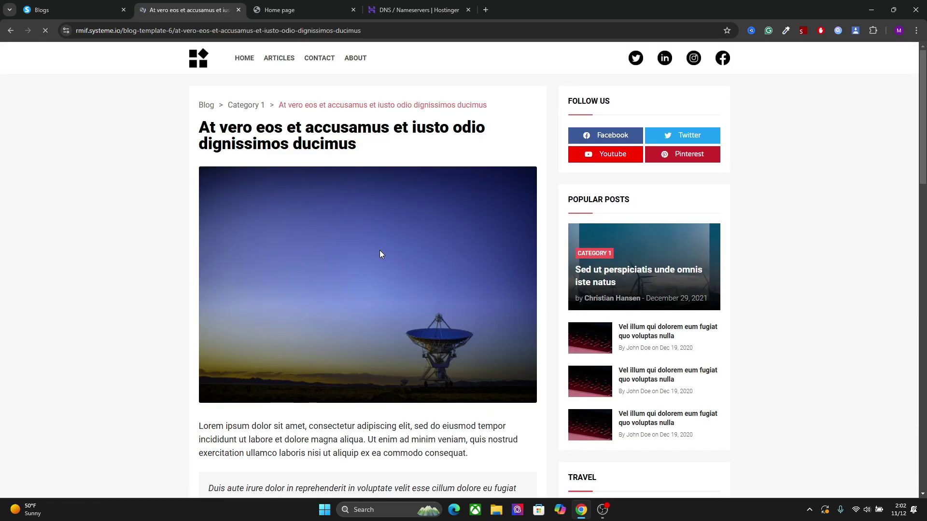
pyautogui.scroll(-2, 906, 176)
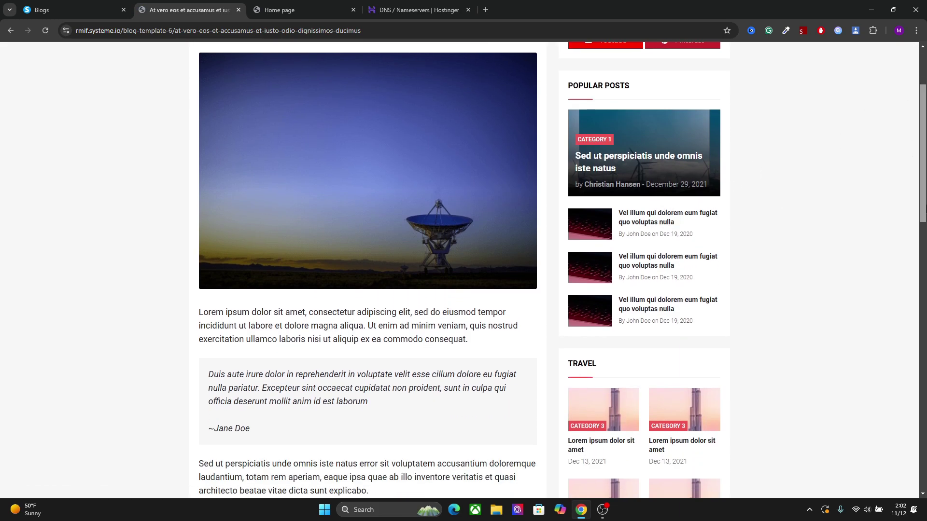
pyautogui.moveTo(924, 208); pyautogui.dragTo(924, 169)
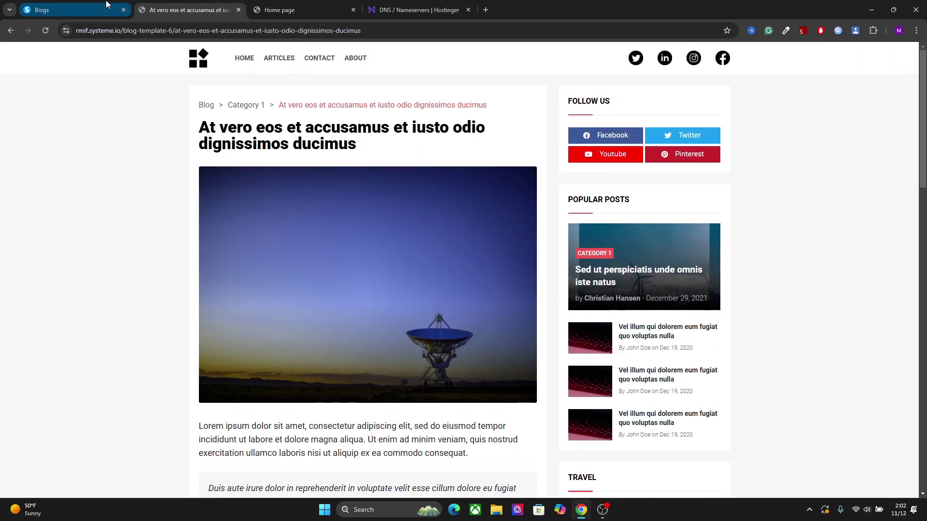
# Select the previewed news-style template for the new blog and save the blog
pyautogui.click(73, 10)
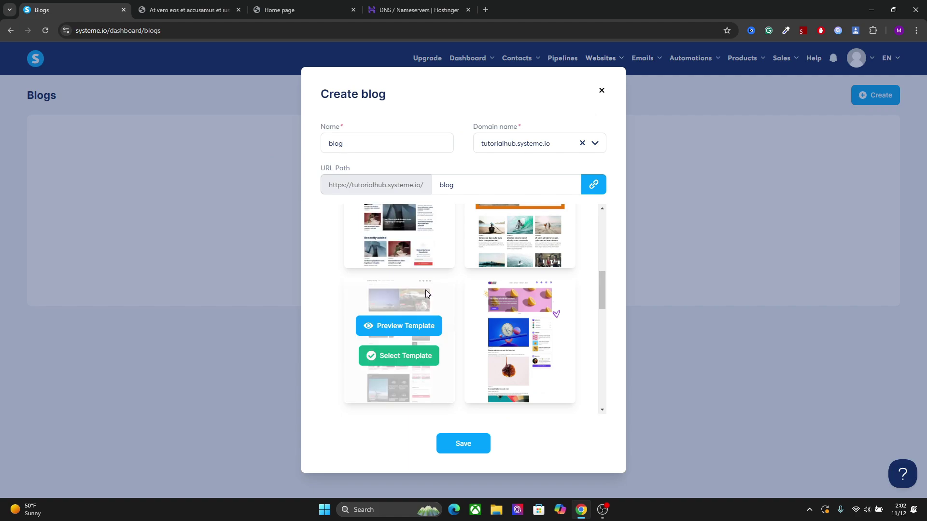
pyautogui.click(396, 356)
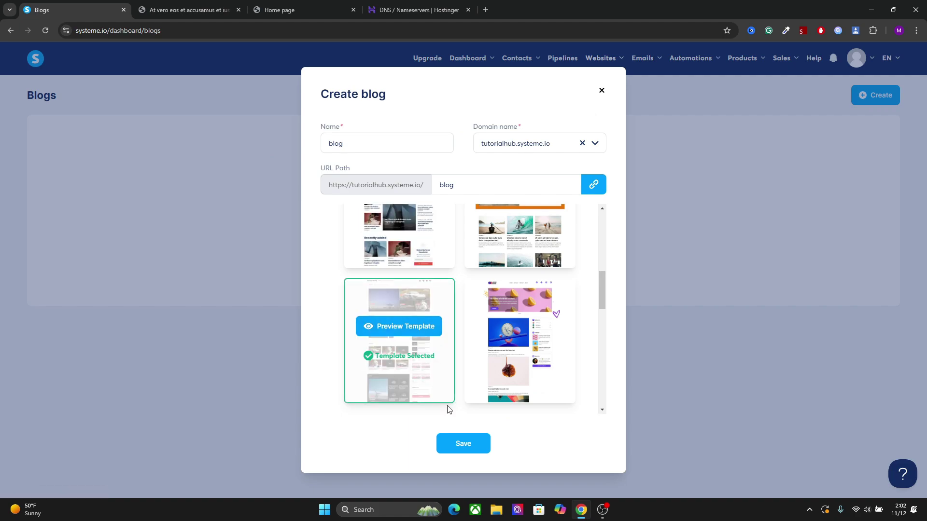
pyautogui.click(452, 443)
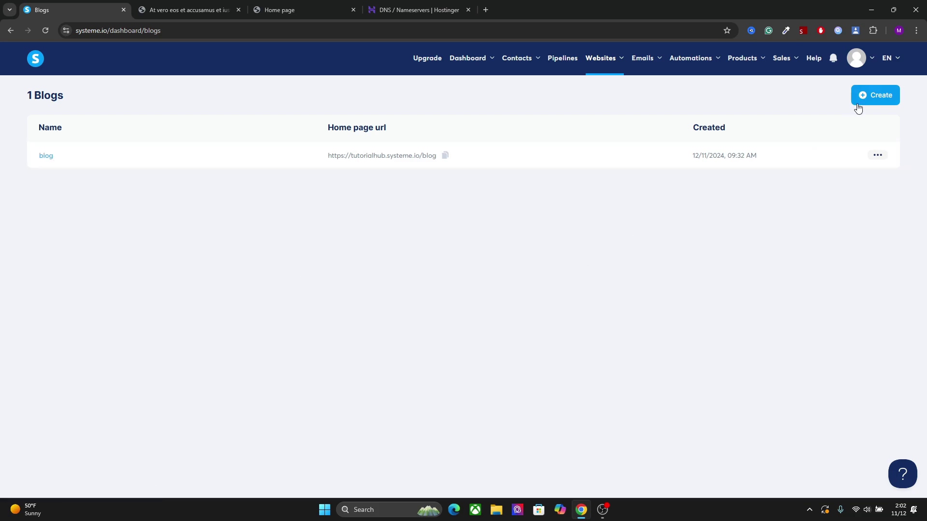
# Open the account's custom domain settings and start adding a domain
pyautogui.moveTo(871, 64)
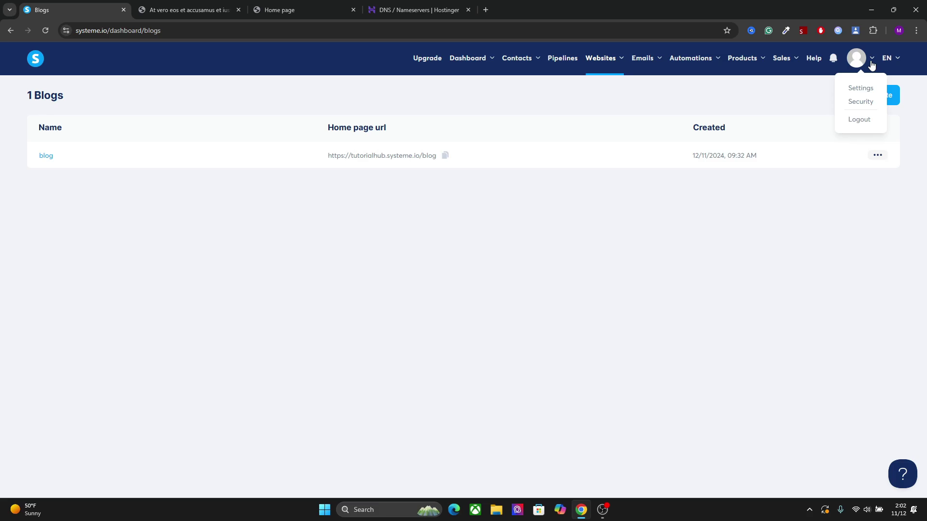
pyautogui.click(855, 88)
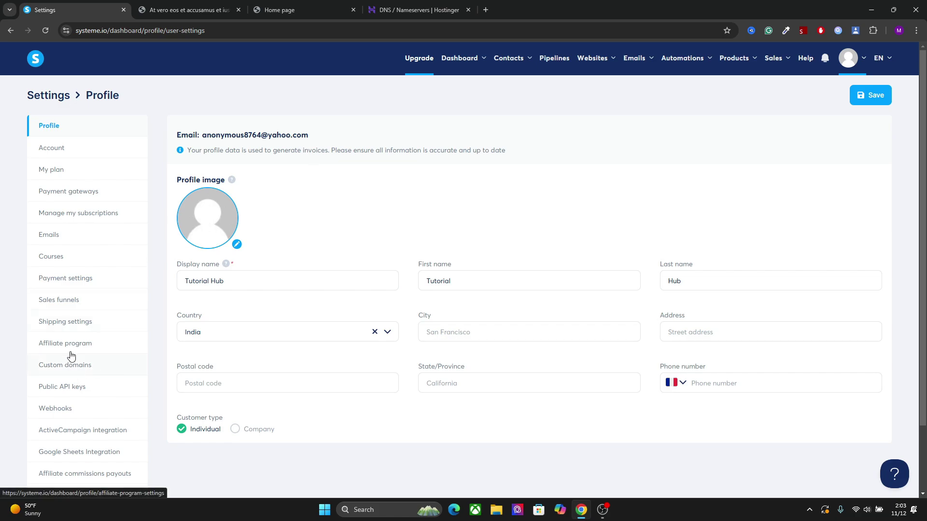
pyautogui.click(68, 369)
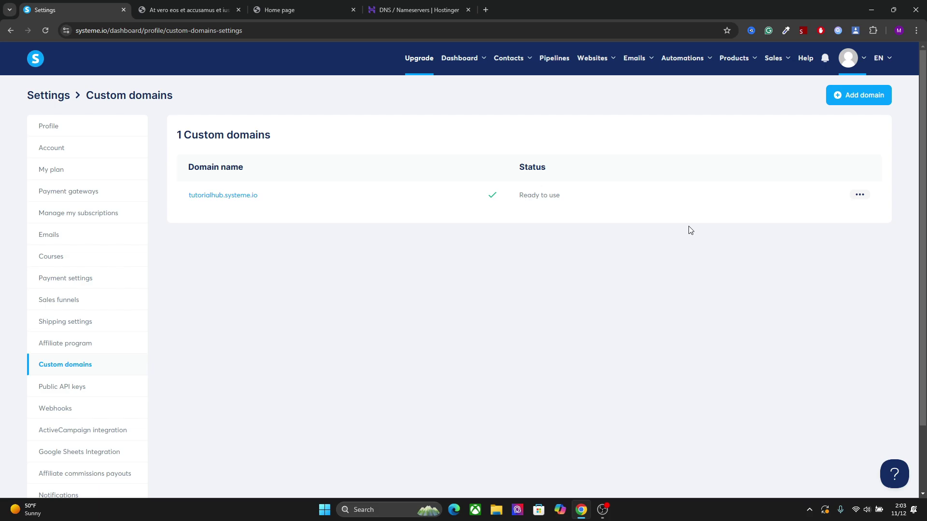
pyautogui.click(848, 95)
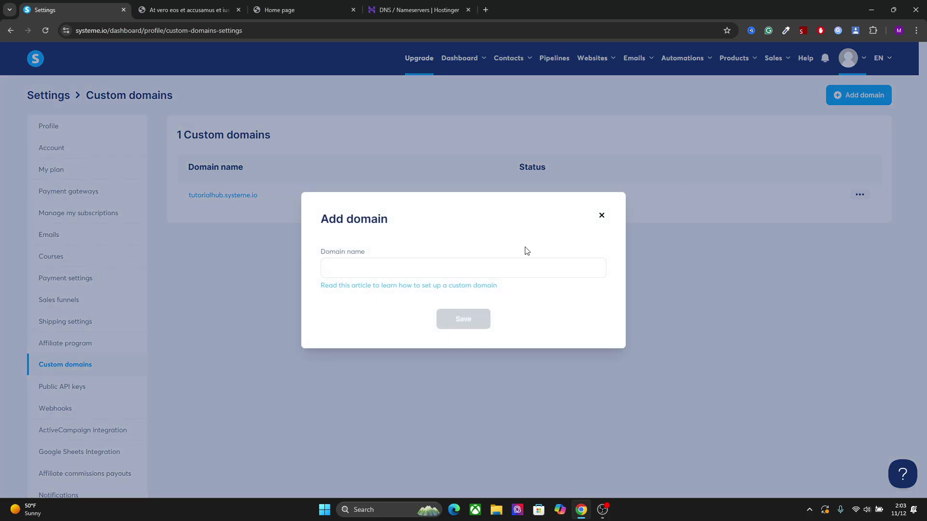
# Switch to Hostinger and review the nameservers and DNS records of the moksha.blog domain
pyautogui.click(437, 9)
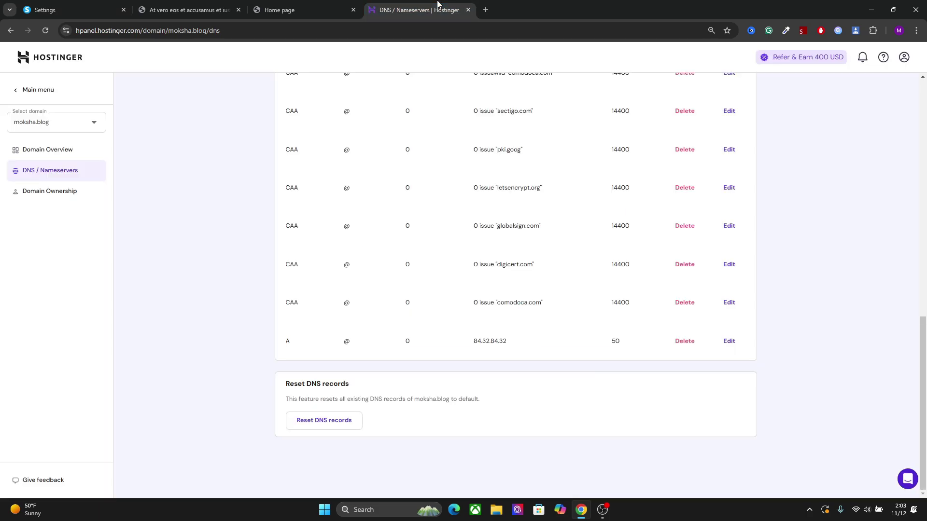
pyautogui.click(923, 253)
pyautogui.click(924, 144)
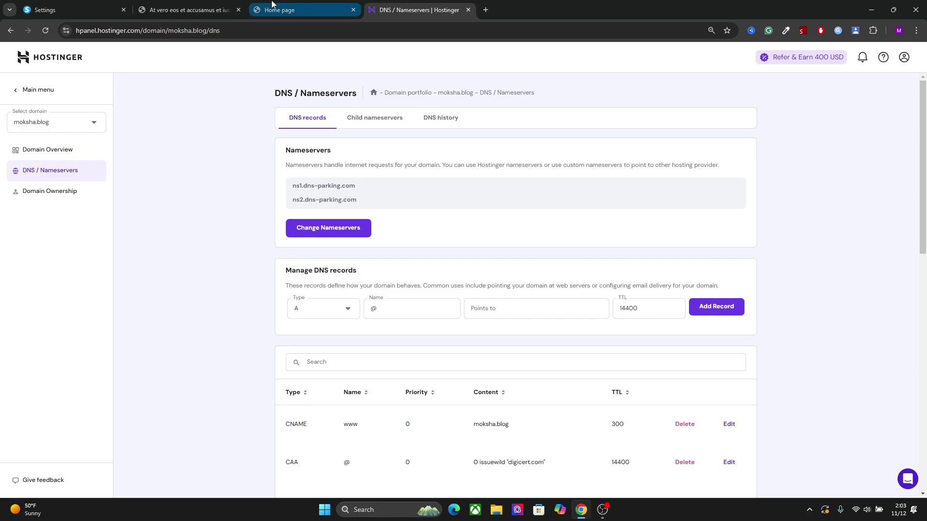
pyautogui.click(91, 9)
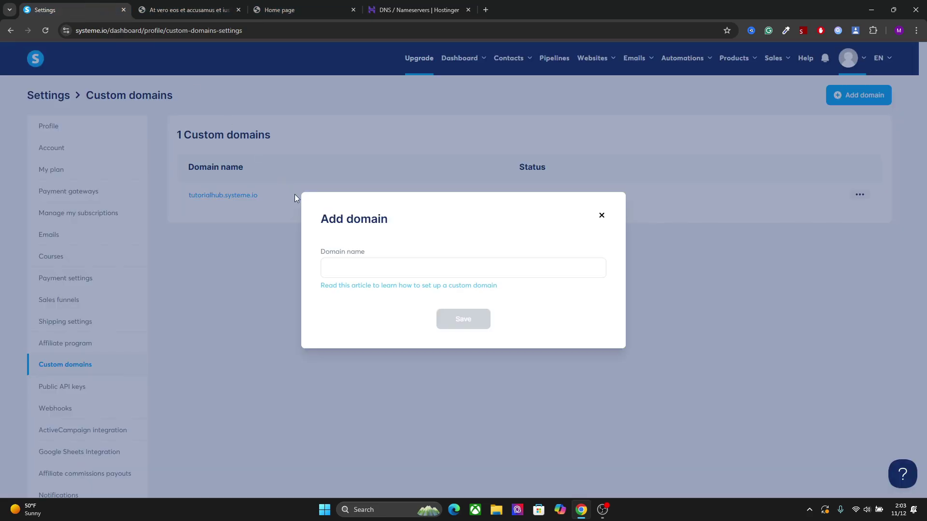
pyautogui.click(407, 272)
pyautogui.write('mok')
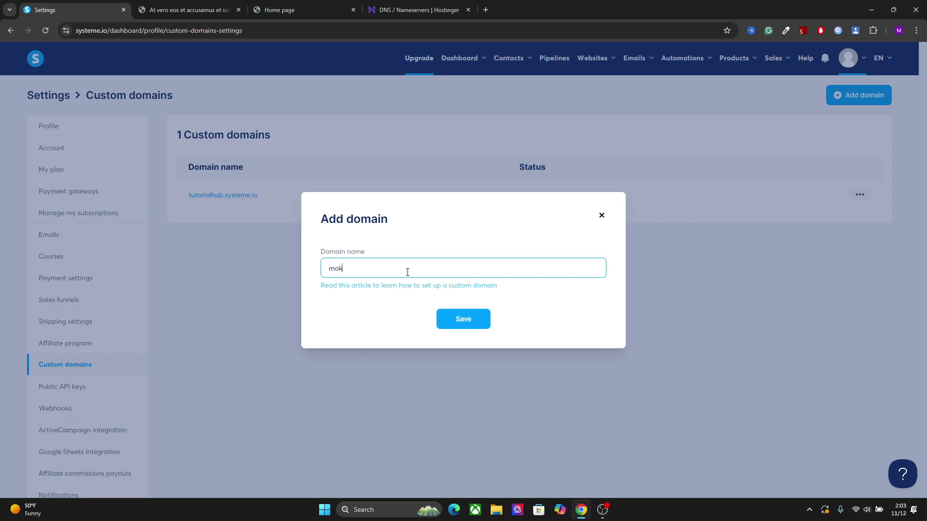
pyautogui.write('sha')
pyautogui.write('.blog')
pyautogui.write('www.')
pyautogui.click(394, 4)
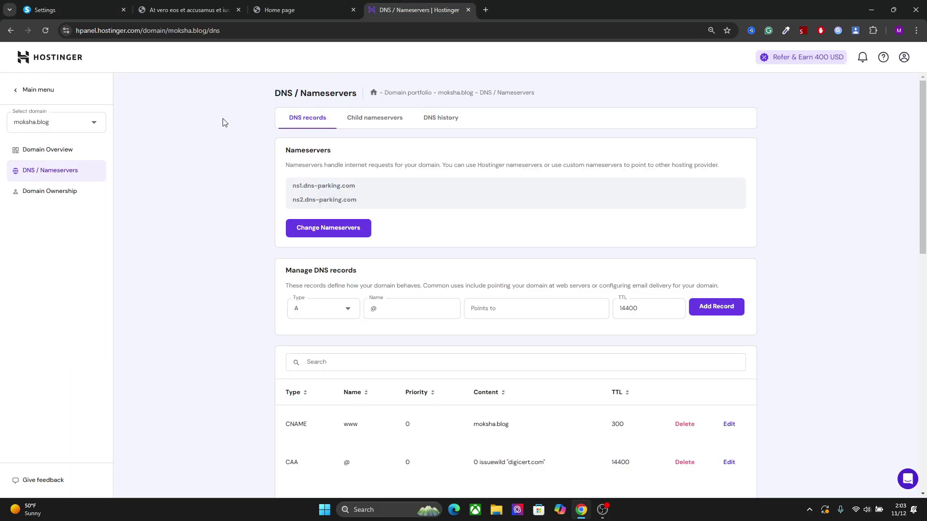
pyautogui.click(82, 7)
pyautogui.click(478, 327)
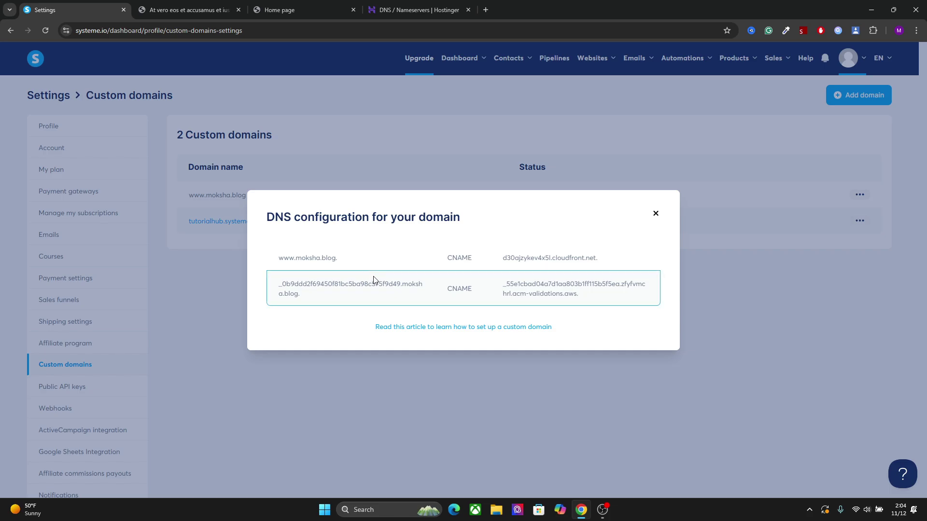
# Switch to Hostinger and delete the existing www CNAME record from the moksha.blog DNS records
pyautogui.click(416, 10)
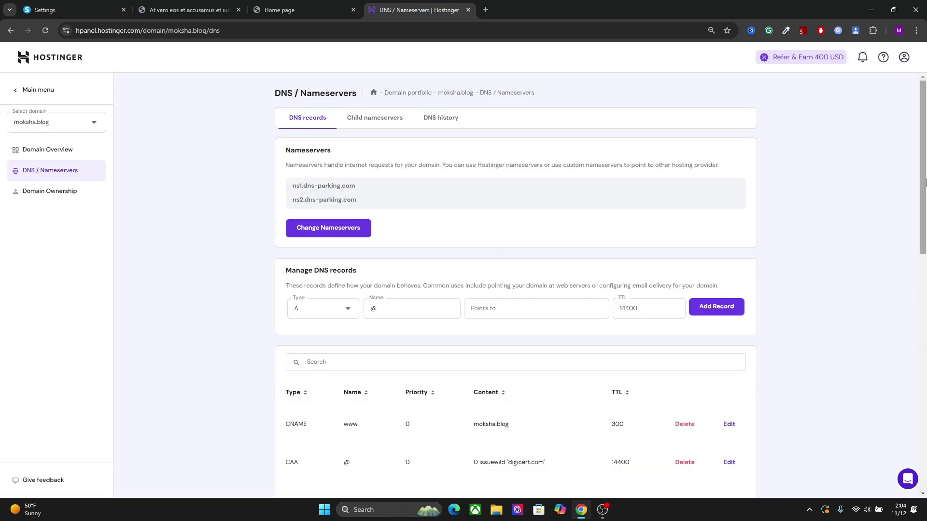
pyautogui.scroll(-4, 907, 251)
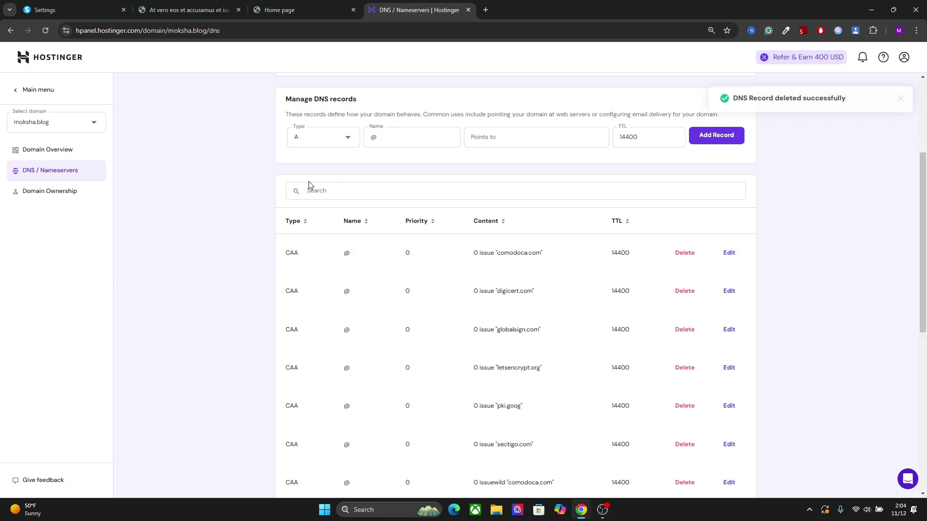
# Prepare a new DNS record of type CNAME with the name "www"
pyautogui.click(340, 146)
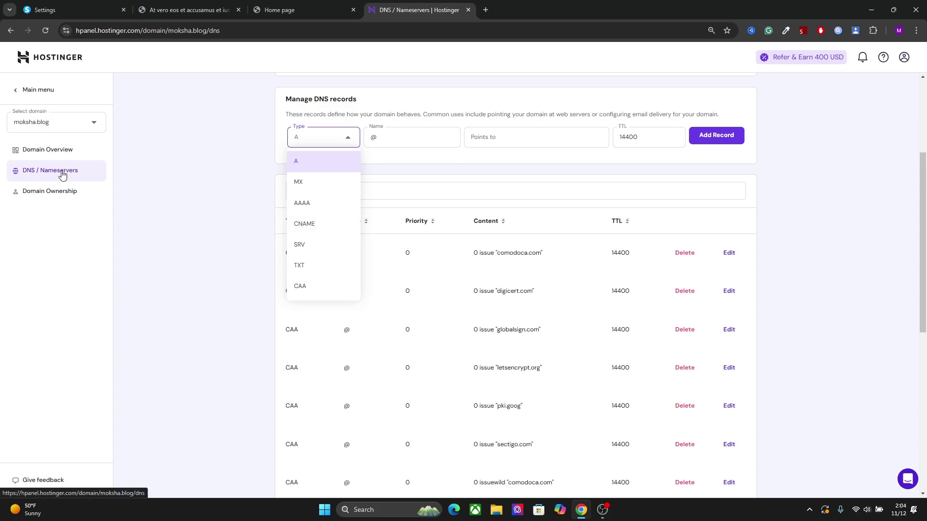
pyautogui.click(316, 228)
pyautogui.doubleClick(405, 136)
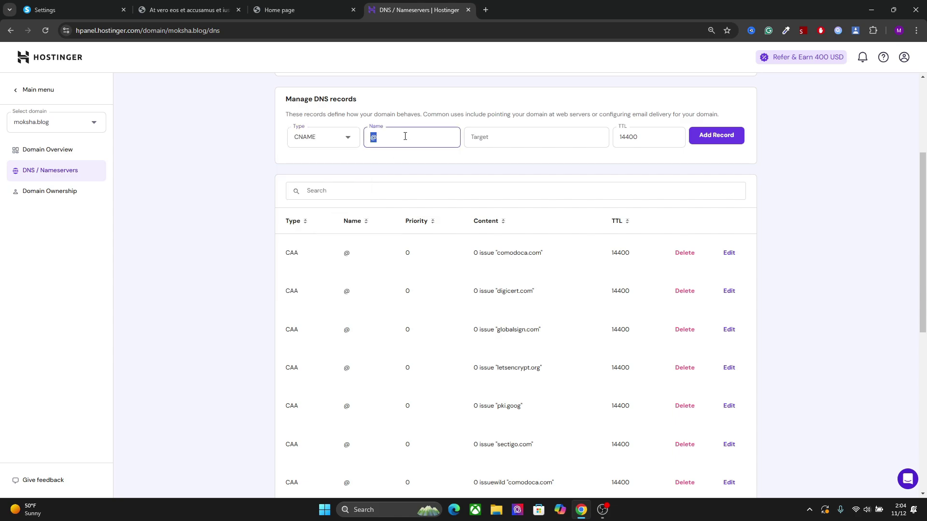
pyautogui.write('www')
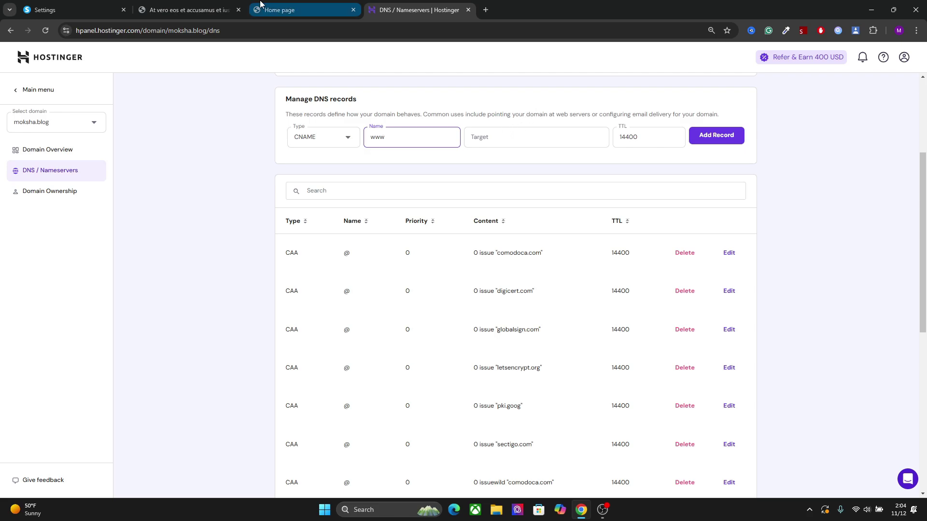
# Close the two open template preview pages and return to systeme.io's DNS configuration for the custom domain
pyautogui.click(233, 9)
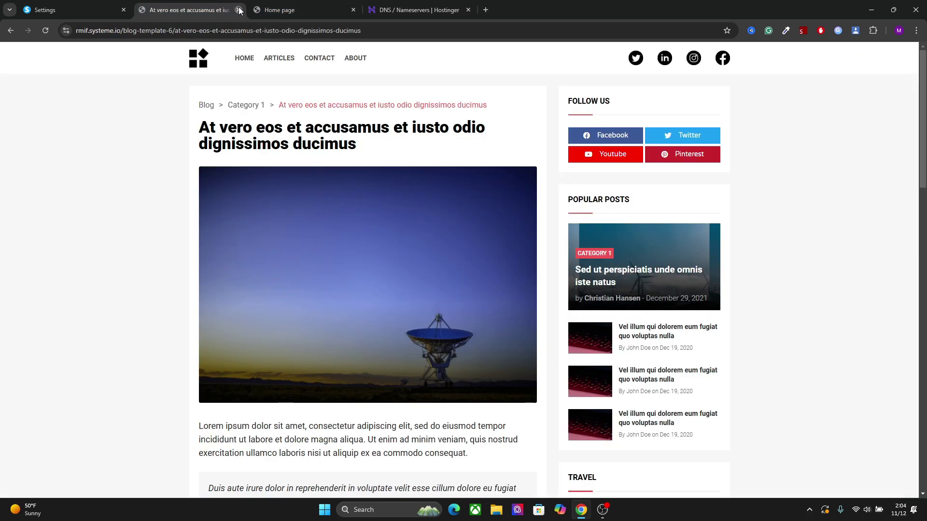
pyautogui.click(239, 9)
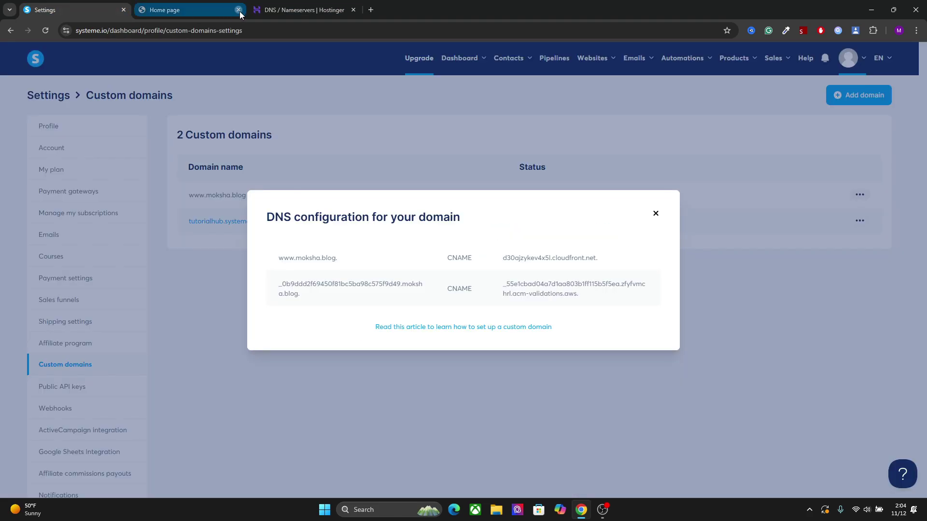
pyautogui.click(239, 11)
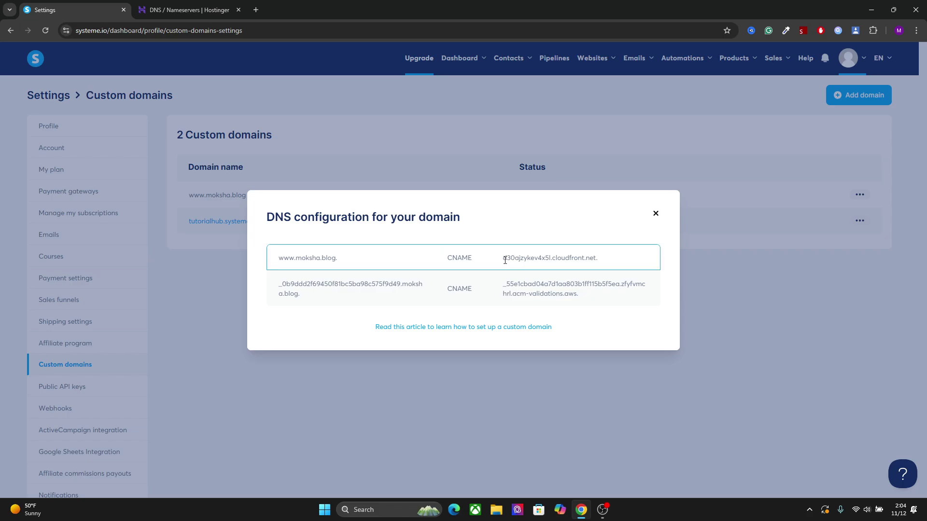
pyautogui.moveTo(505, 260); pyautogui.dragTo(601, 264)
pyautogui.hotkey('ctrl', 'c')
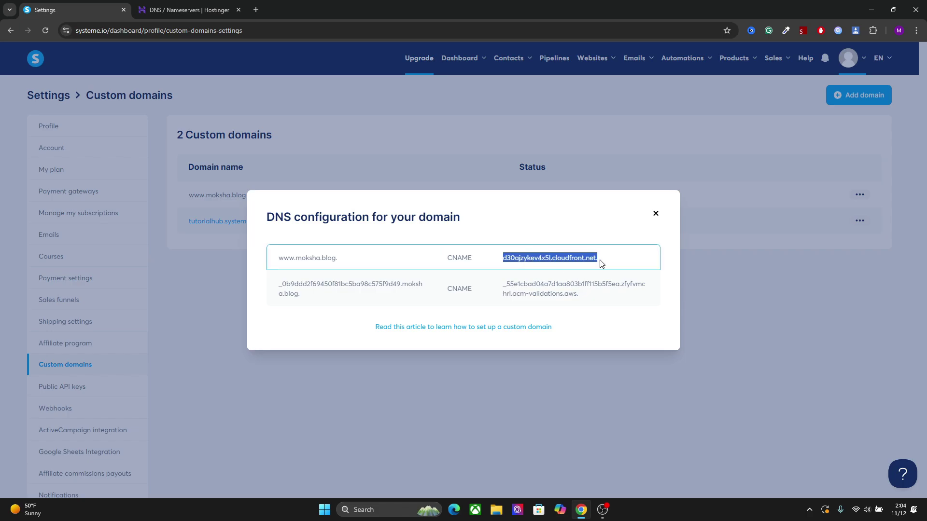
pyautogui.click(186, 10)
pyautogui.click(500, 138)
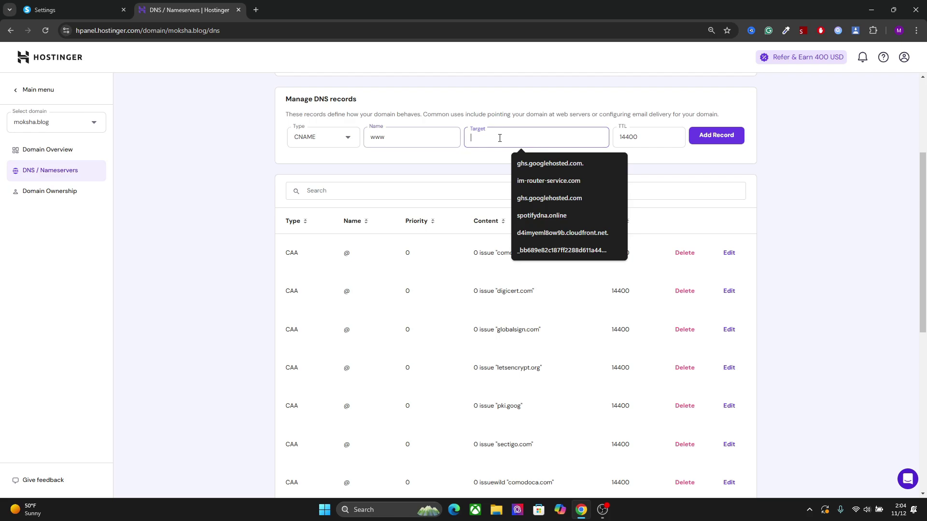
pyautogui.hotkey('ctrl', 'v')
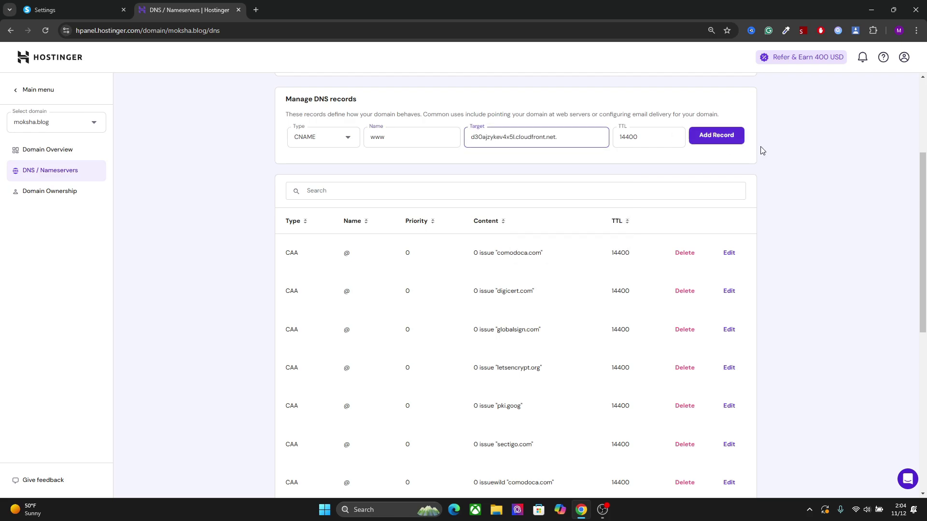
pyautogui.click(721, 137)
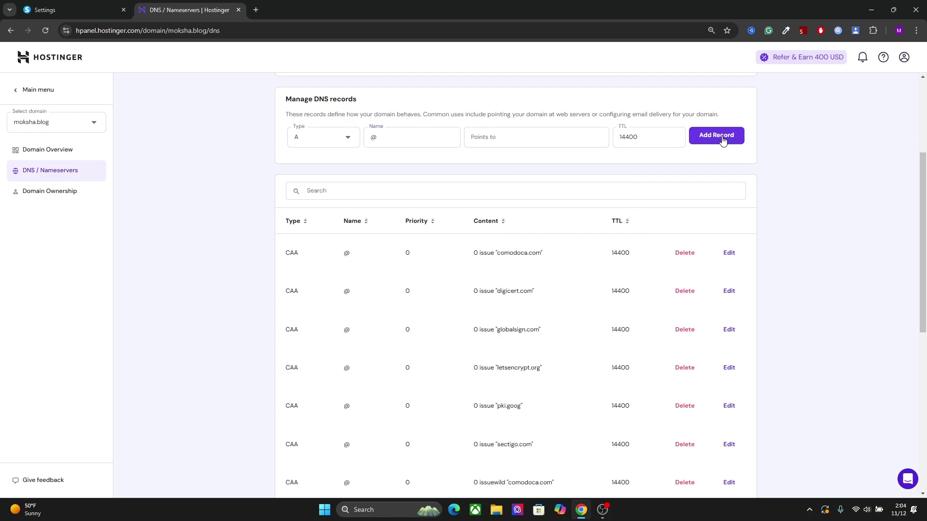
# Copy the second CNAME record's name from systeme.io and enter it as the name of a new CNAME record in Hostinger
pyautogui.click(105, 6)
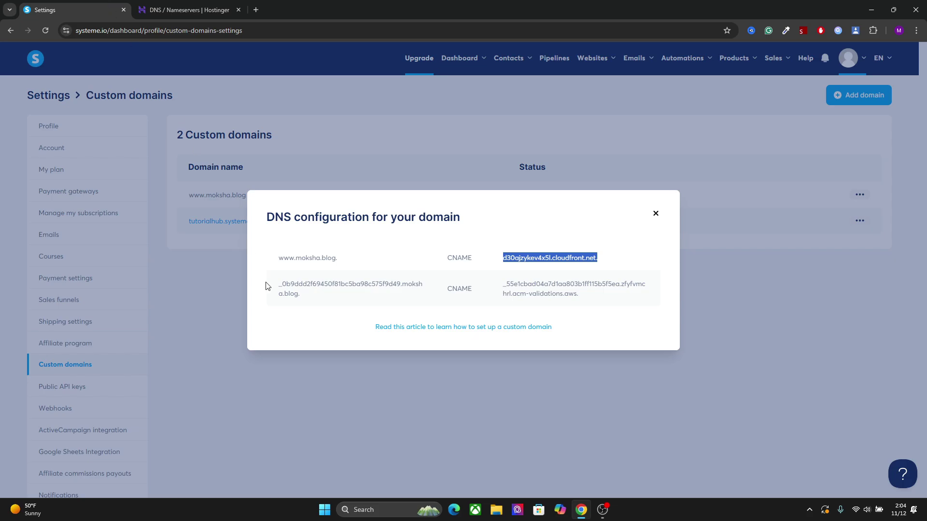
pyautogui.moveTo(280, 286); pyautogui.dragTo(310, 294)
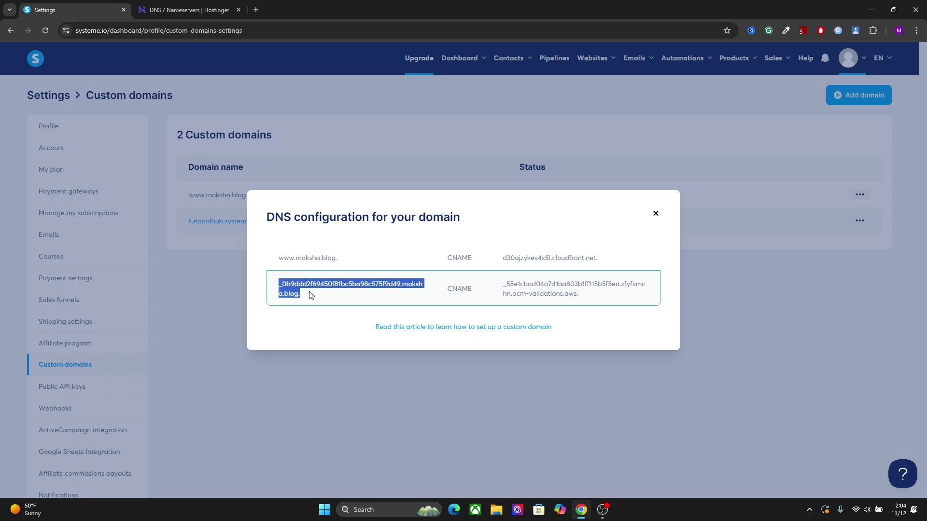
pyautogui.click(186, 9)
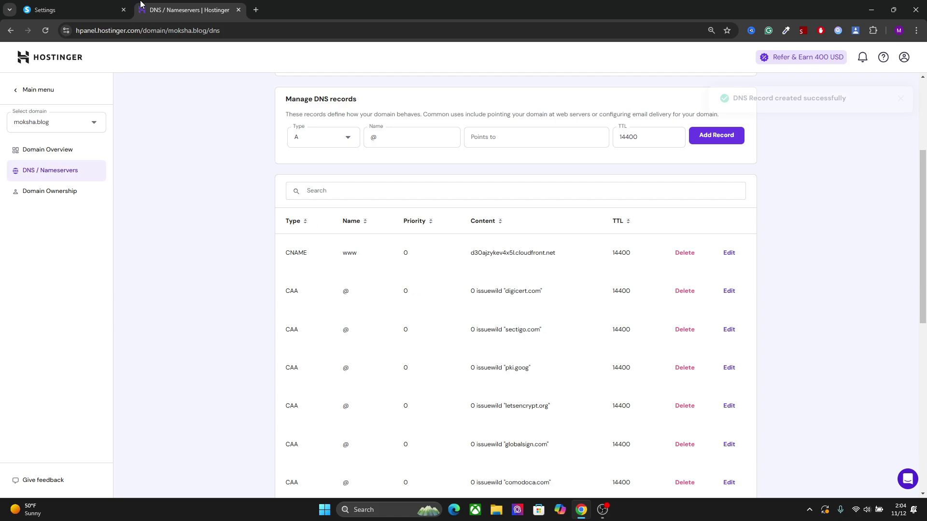
pyautogui.click(331, 137)
pyautogui.click(324, 224)
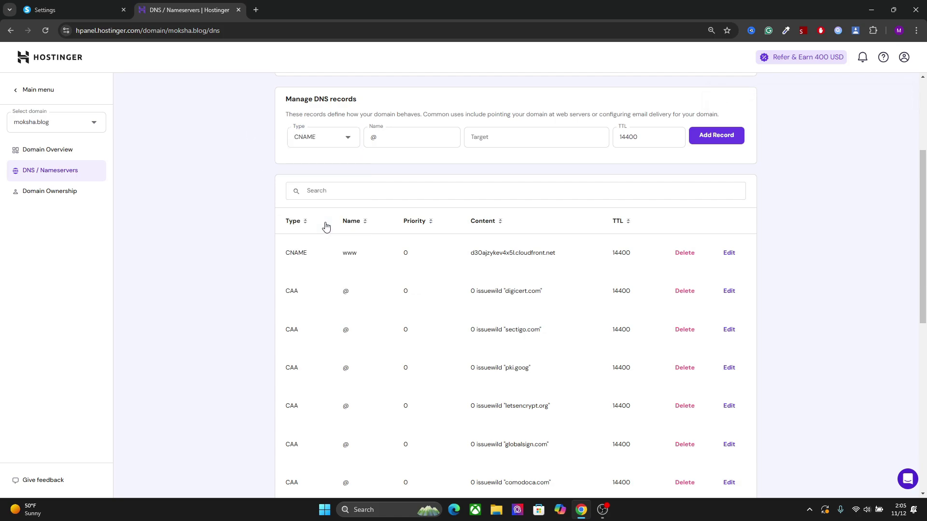
pyautogui.doubleClick(395, 143)
pyautogui.write('ba98c575f9d49.moksha.blog')
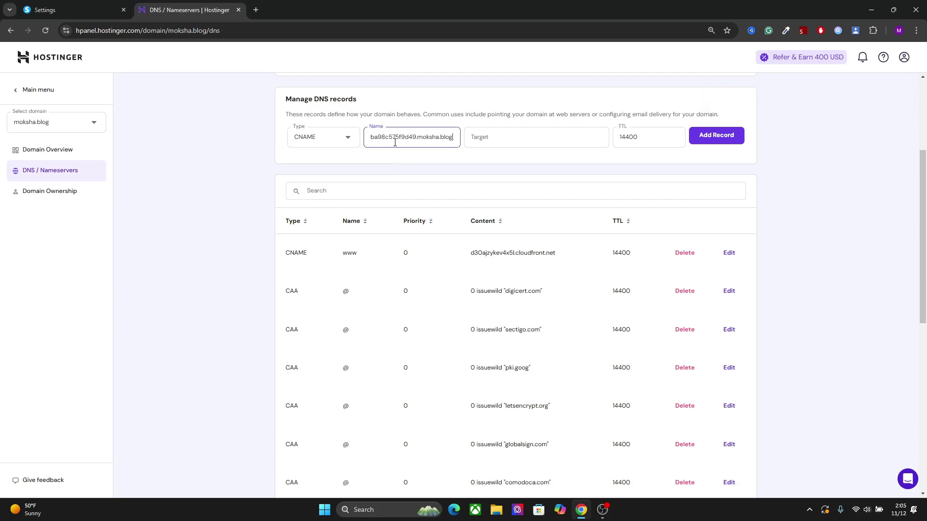
# Copy the second CNAME record's acm-validations.aws target from systeme.io into the new Hostinger record's target and add the record
pyautogui.click(71, 5)
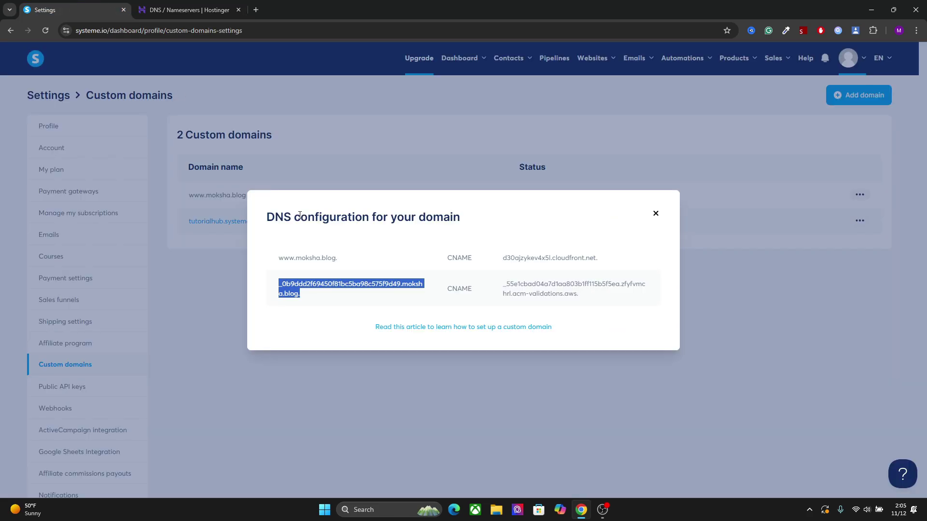
pyautogui.moveTo(506, 282); pyautogui.dragTo(581, 297)
pyautogui.click(555, 285)
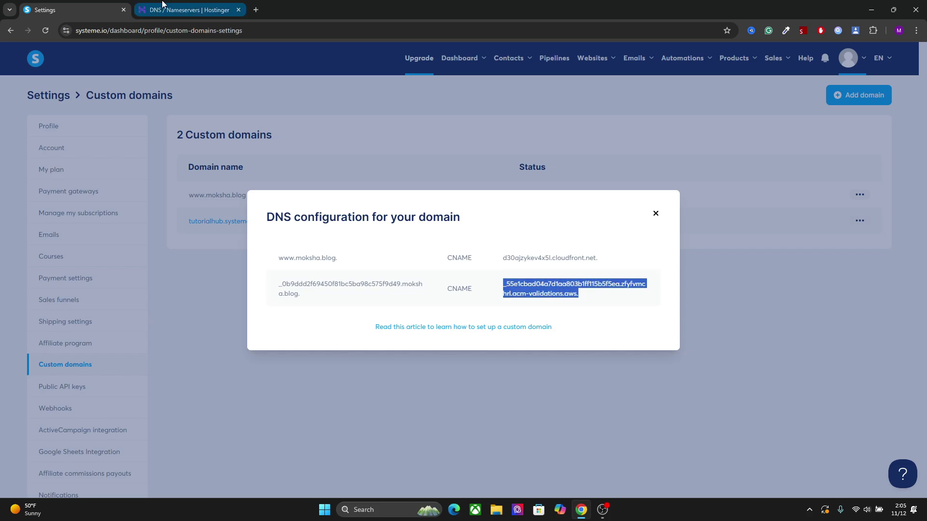
pyautogui.click(185, 10)
pyautogui.click(505, 143)
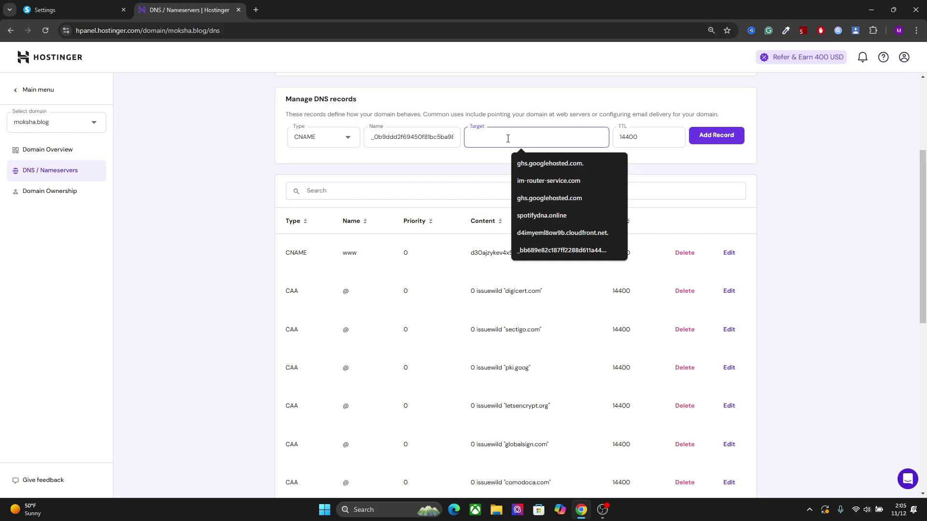
pyautogui.hotkey('ctrl', 'v')
pyautogui.click(431, 137)
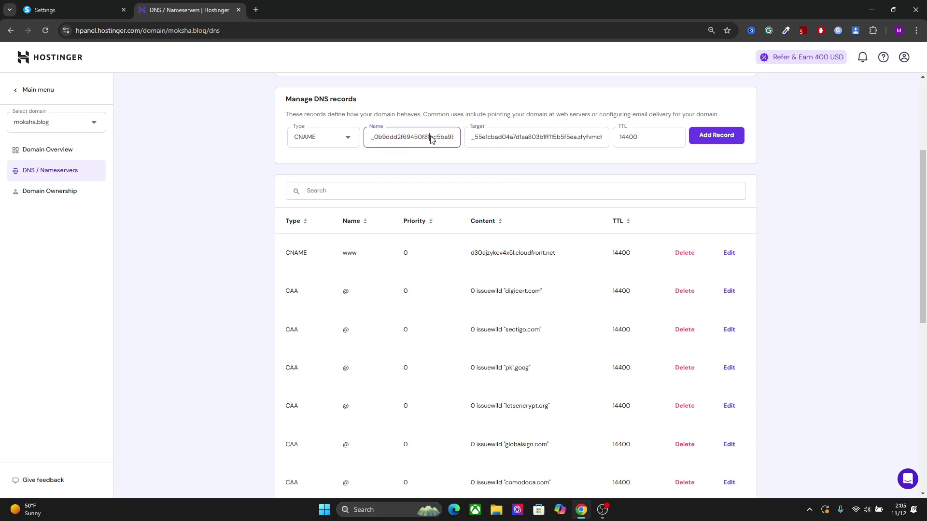
pyautogui.click(718, 139)
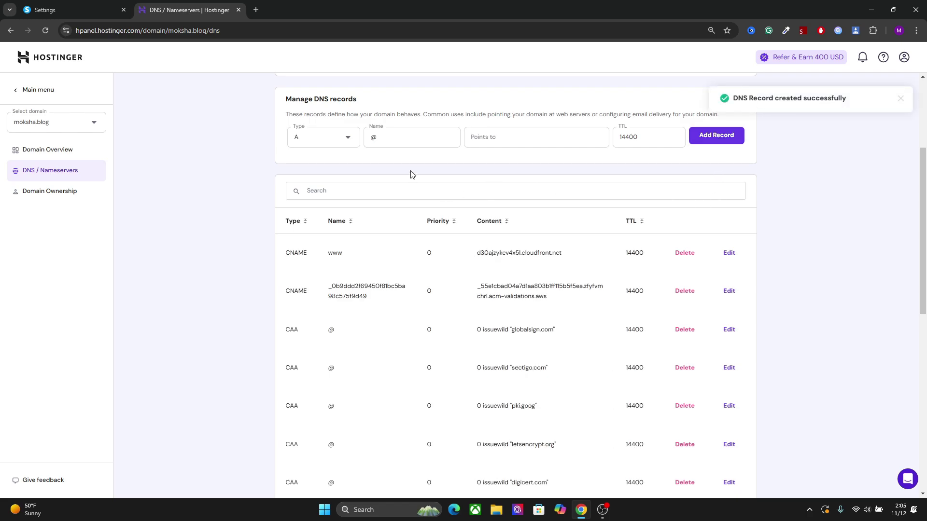
pyautogui.click(84, 6)
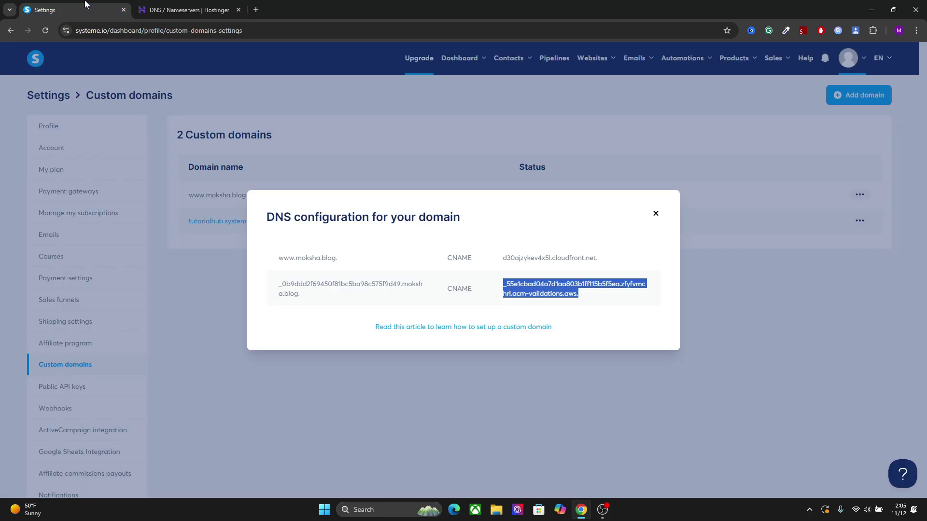
pyautogui.click(202, 5)
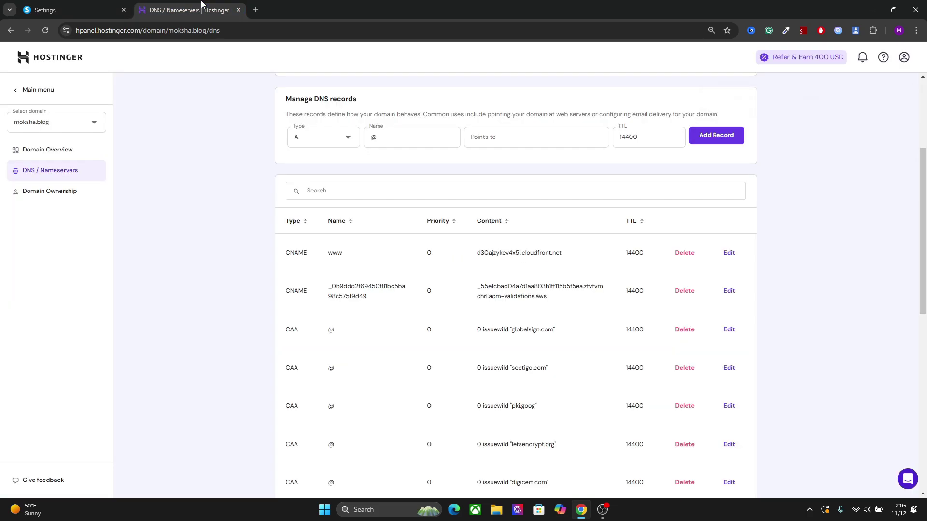
pyautogui.click(81, 6)
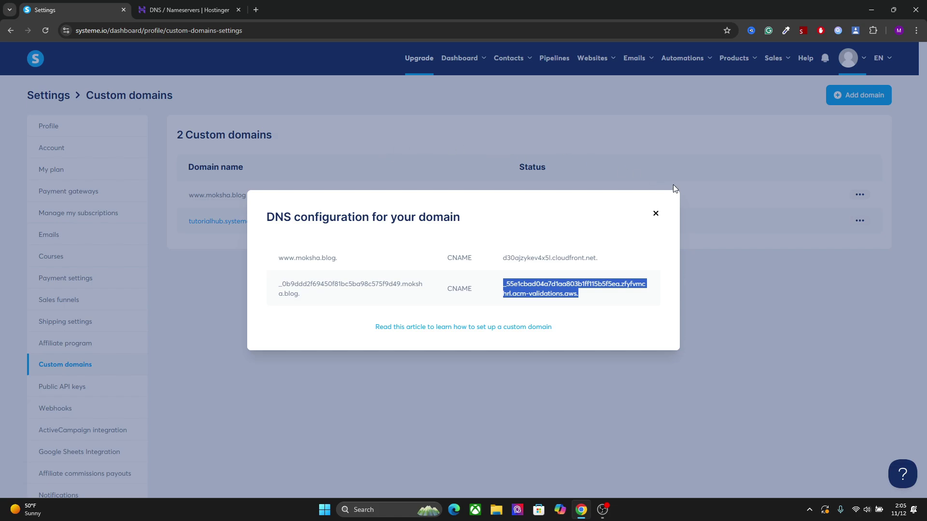
pyautogui.click(656, 213)
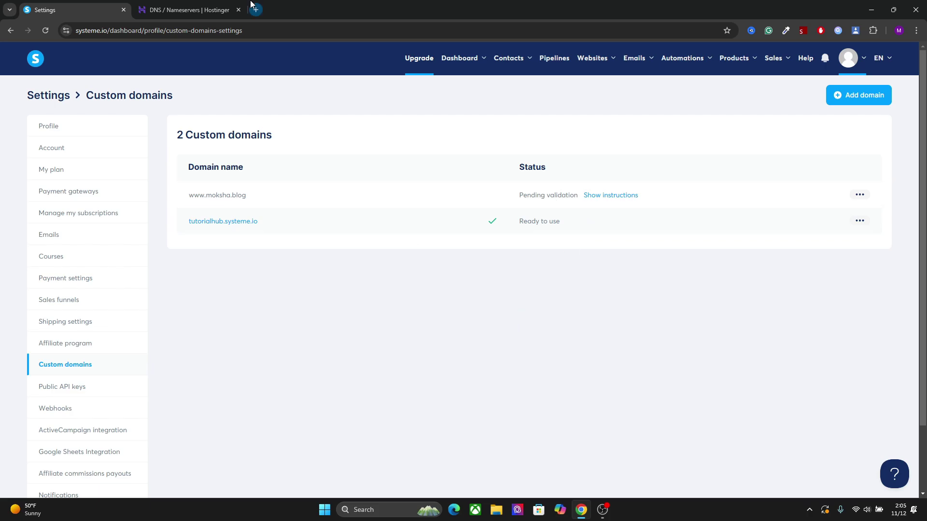
# Open Google Search Console in a new browser page
pyautogui.click(188, 10)
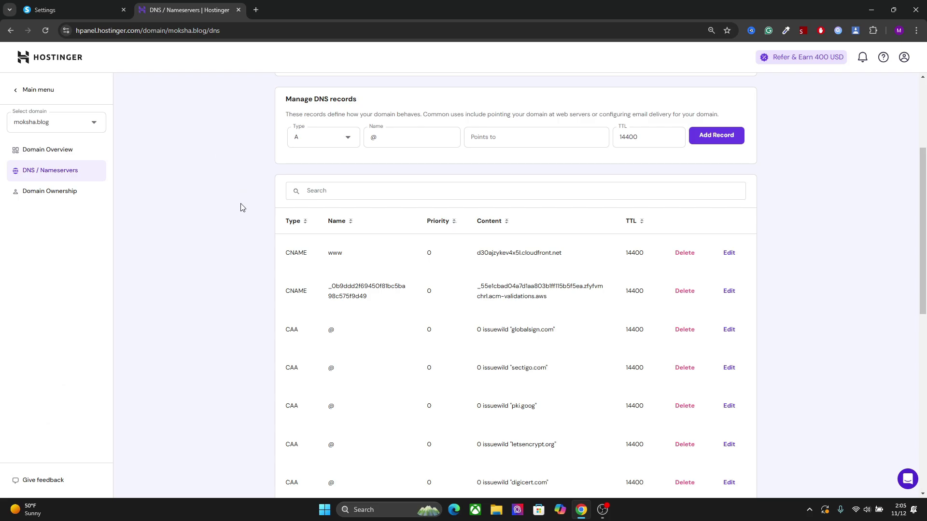
pyautogui.click(255, 10)
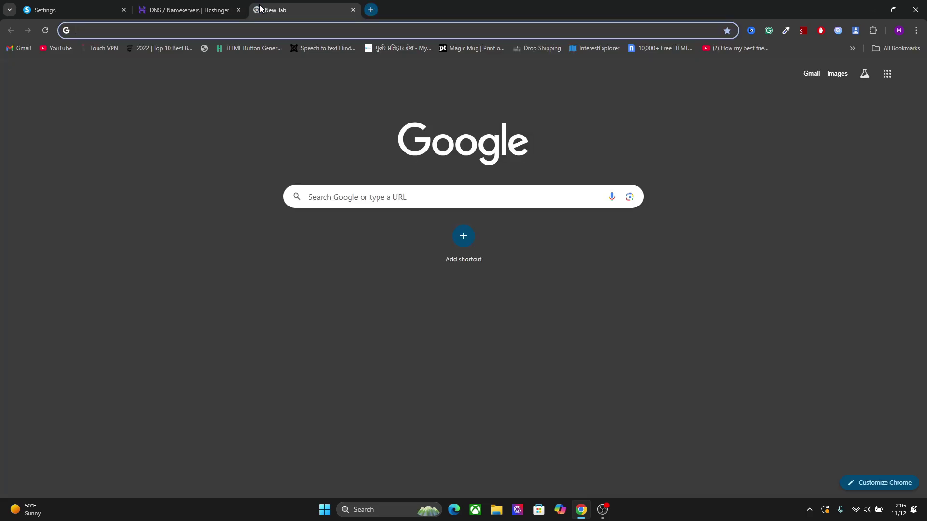
pyautogui.write('searc')
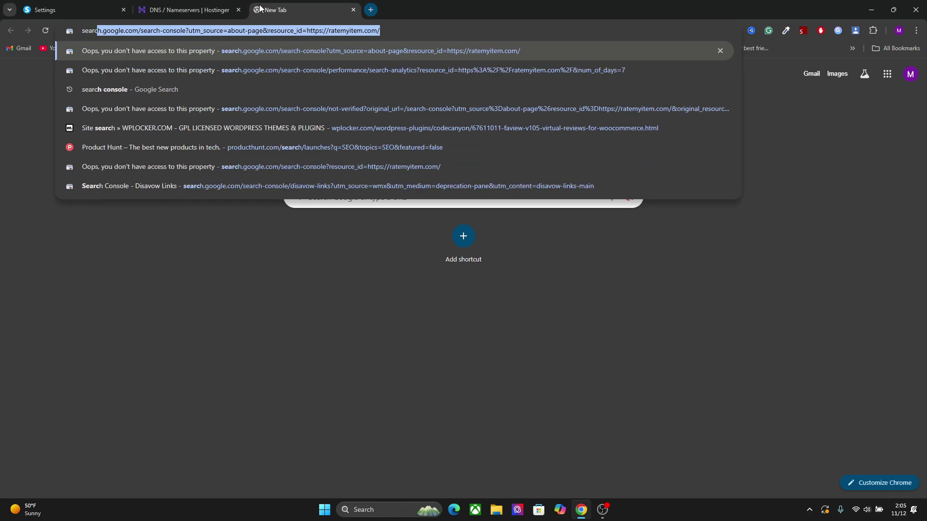
pyautogui.press('Return')
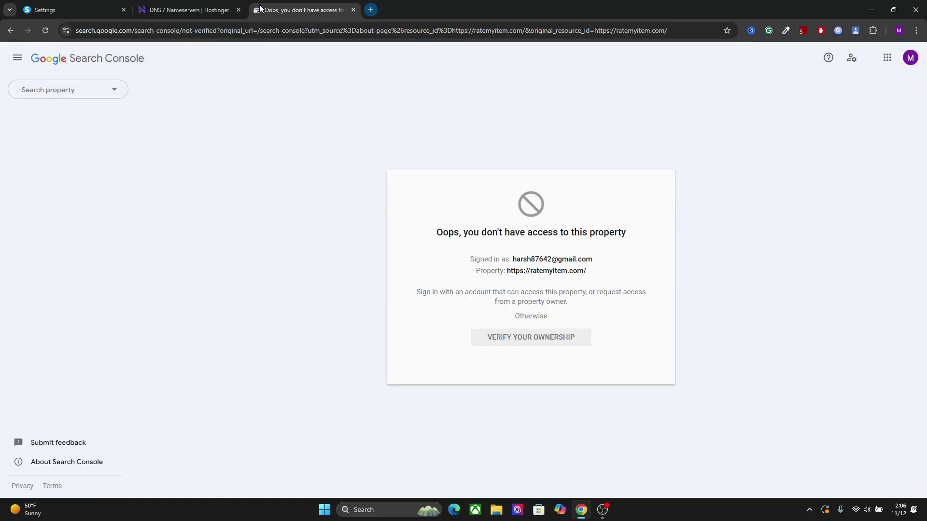
# Add a new Domain property for moksha.blog in Search Console and continue to its ownership verification
pyautogui.click(118, 89)
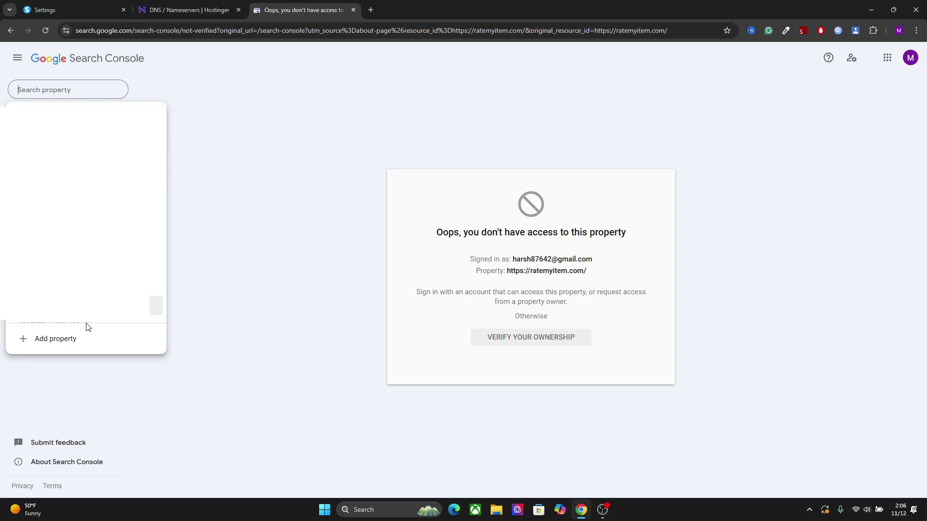
pyautogui.click(72, 340)
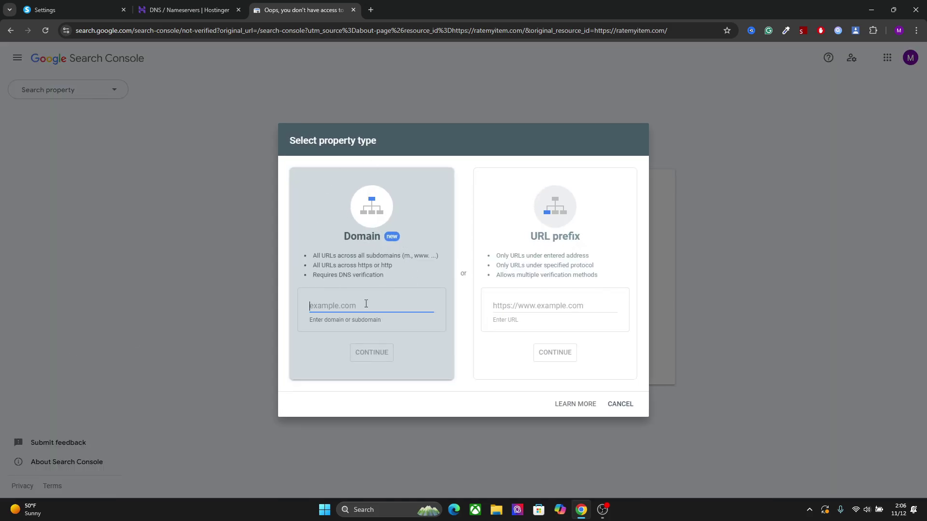
pyautogui.write('moksha')
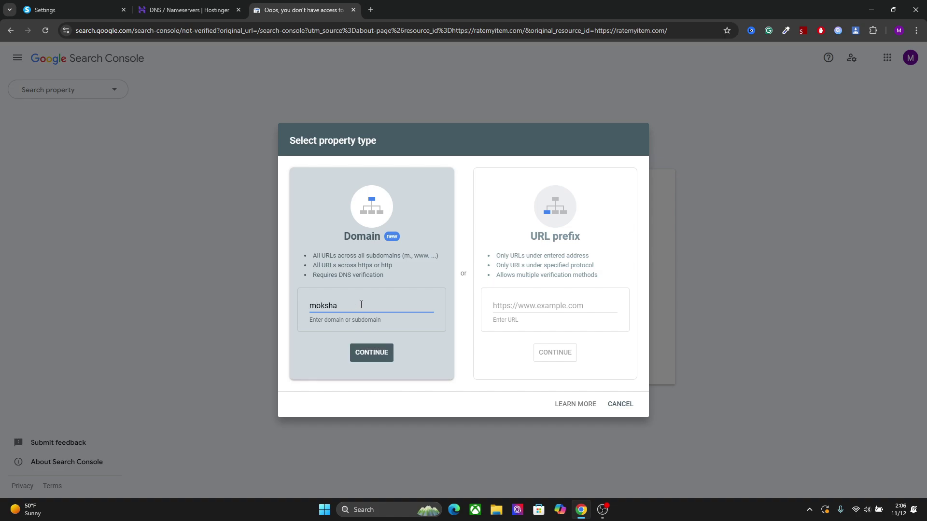
pyautogui.write('.blog')
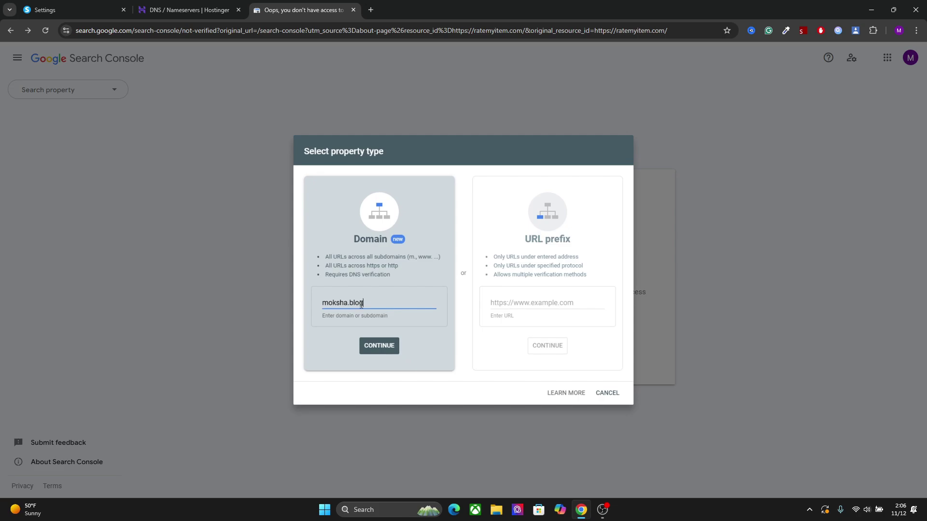
pyautogui.press('Return')
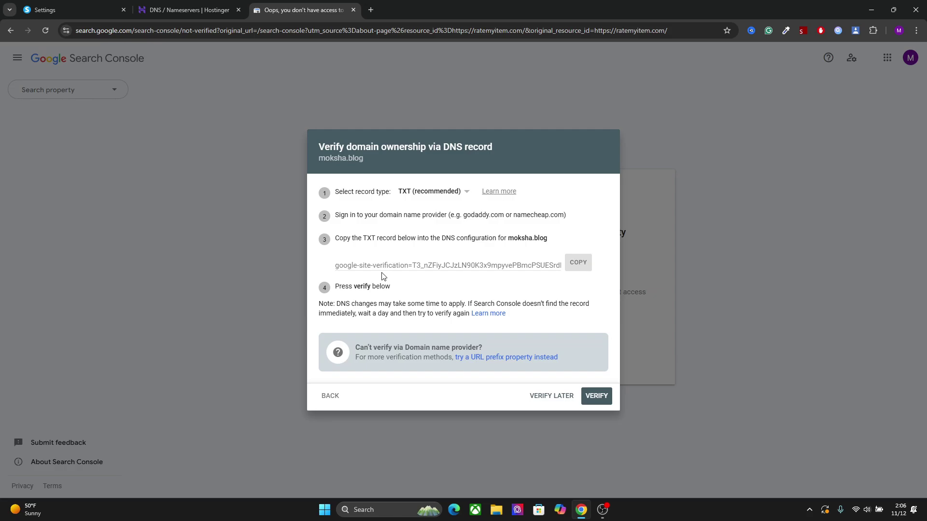
# Copy Google's TXT site-verification code and add it as the value of a new TXT record in Hostinger's moksha.blog DNS records
pyautogui.click(579, 263)
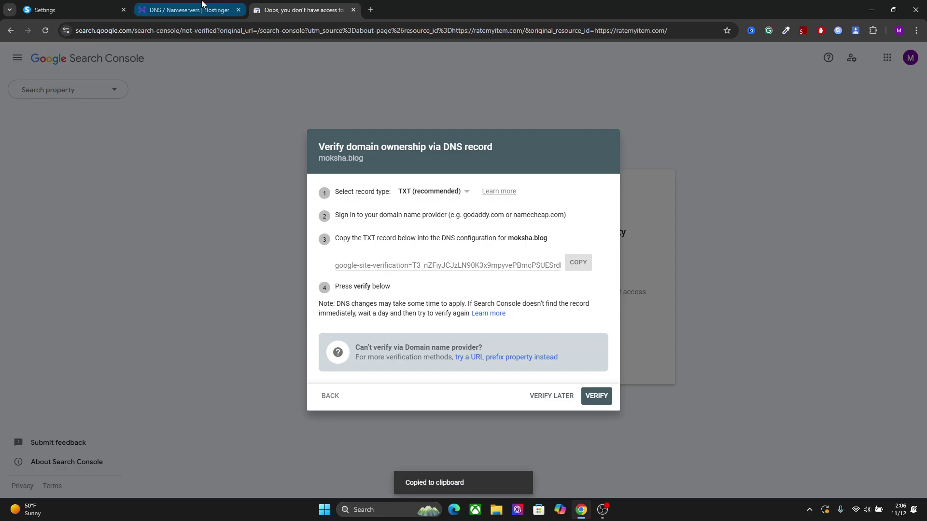
pyautogui.click(188, 9)
pyautogui.click(348, 138)
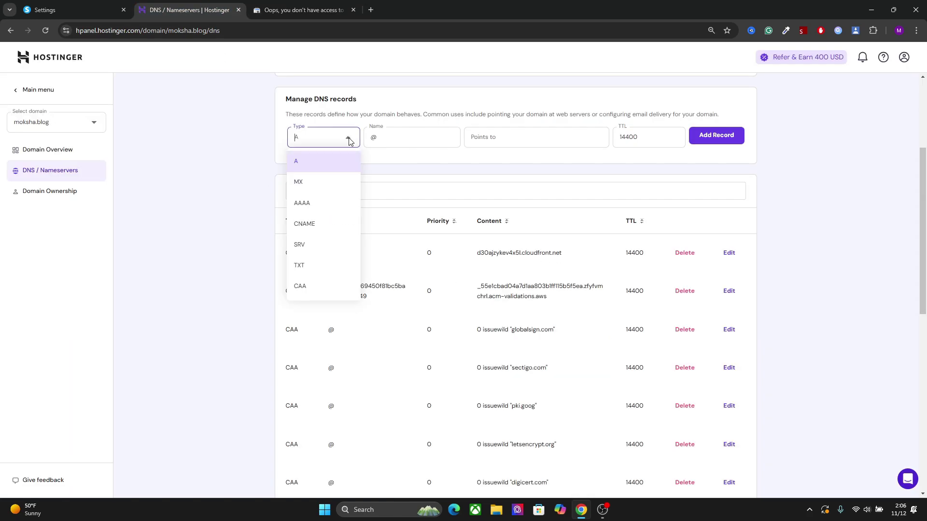
pyautogui.click(300, 265)
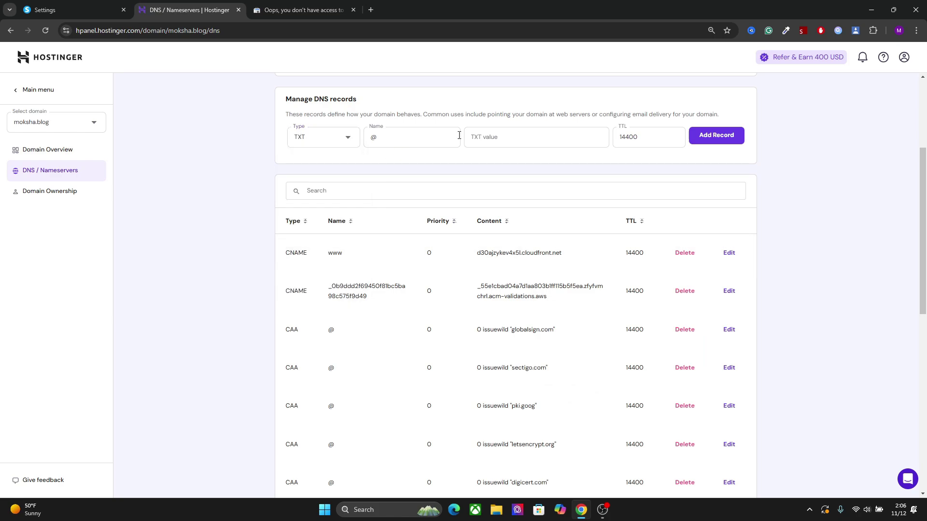
pyautogui.click(483, 135)
pyautogui.hotkey('ctrl', 'v')
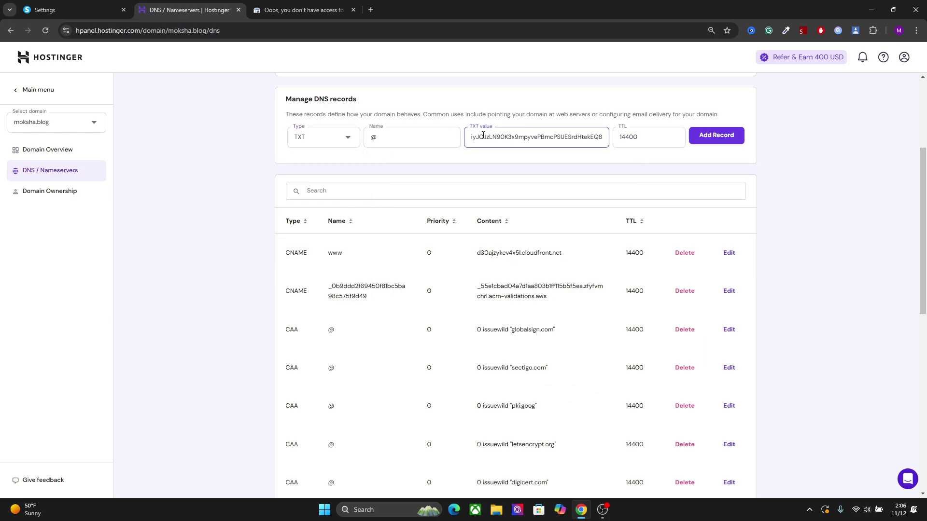
pyautogui.click(555, 170)
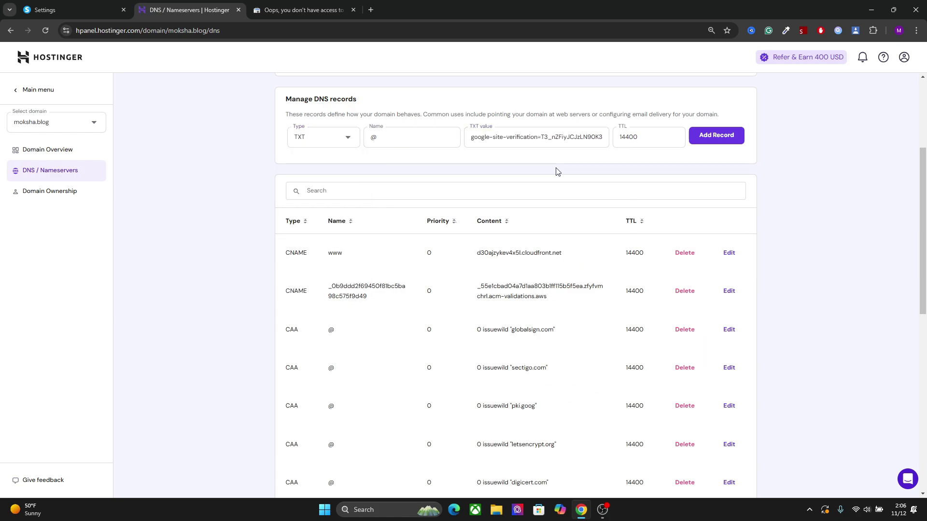
pyautogui.click(703, 136)
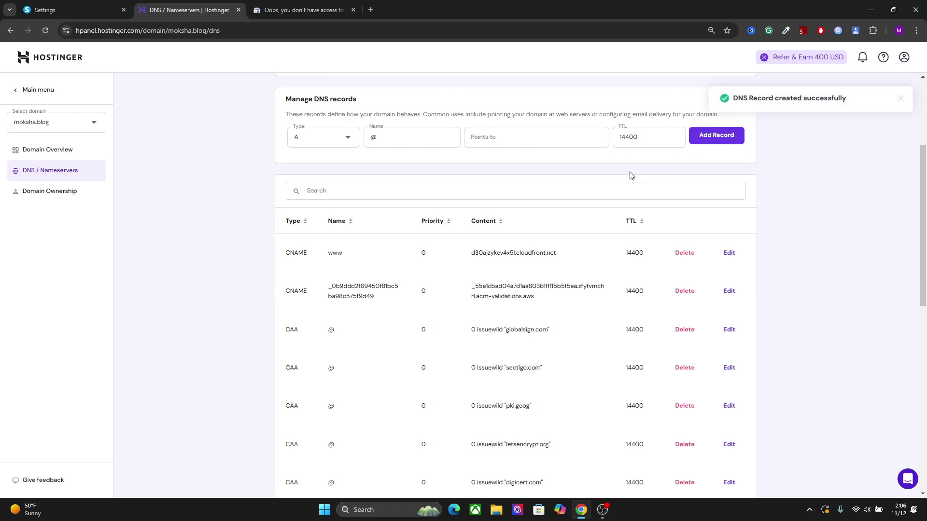
# Return to Google Search Console and verify ownership of moksha.blog through the DNS record
pyautogui.click(327, 4)
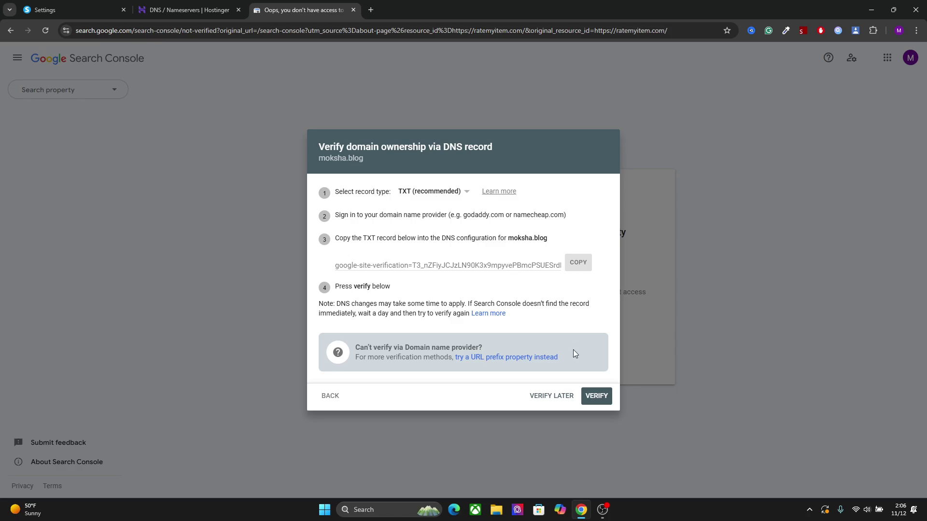
pyautogui.click(596, 396)
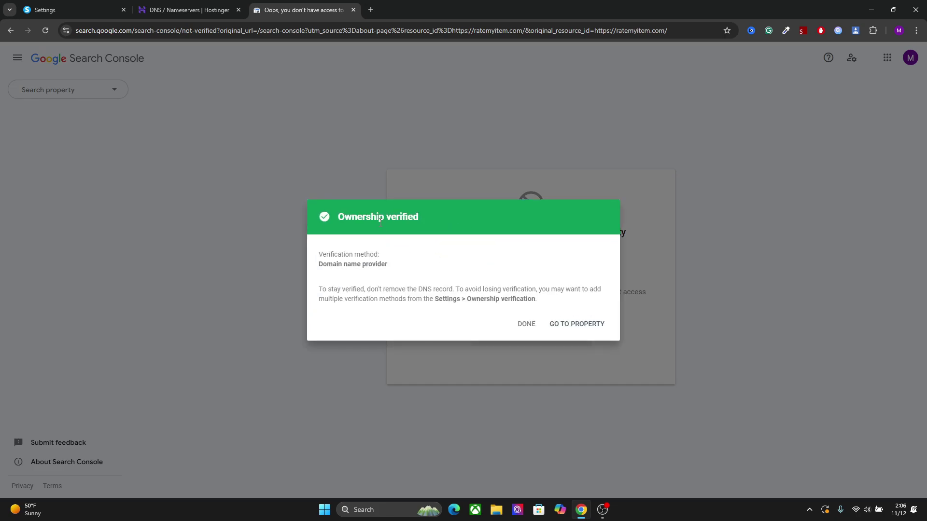
# Look at the Performance report of the verified moksha.blog property and close Search Console
pyautogui.click(582, 327)
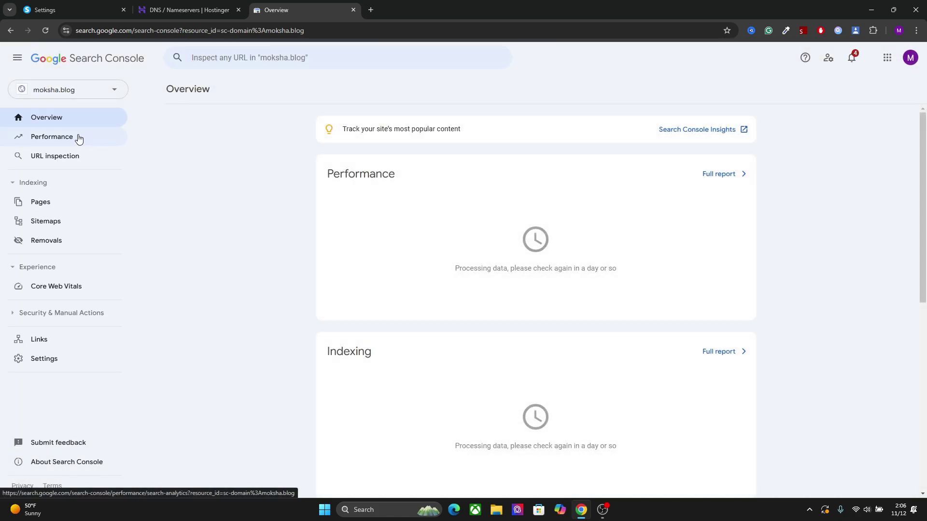
pyautogui.click(80, 139)
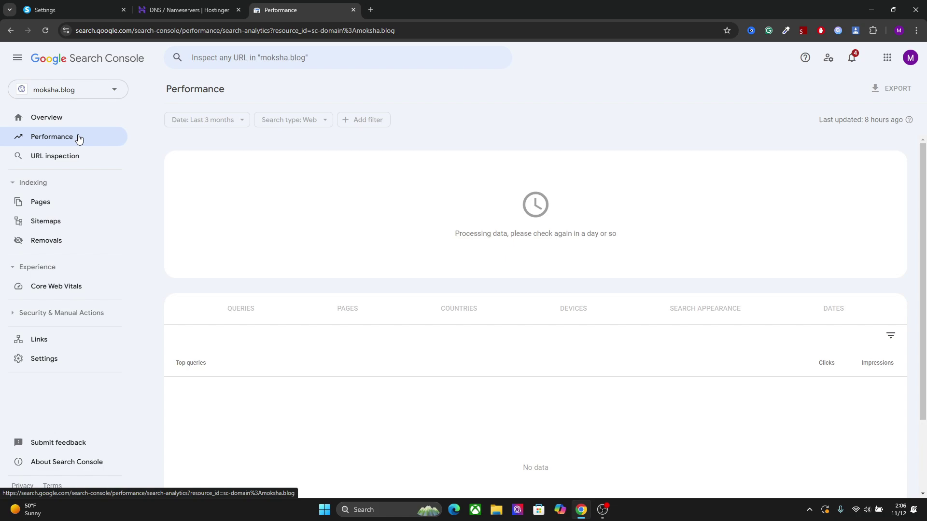
pyautogui.click(192, 9)
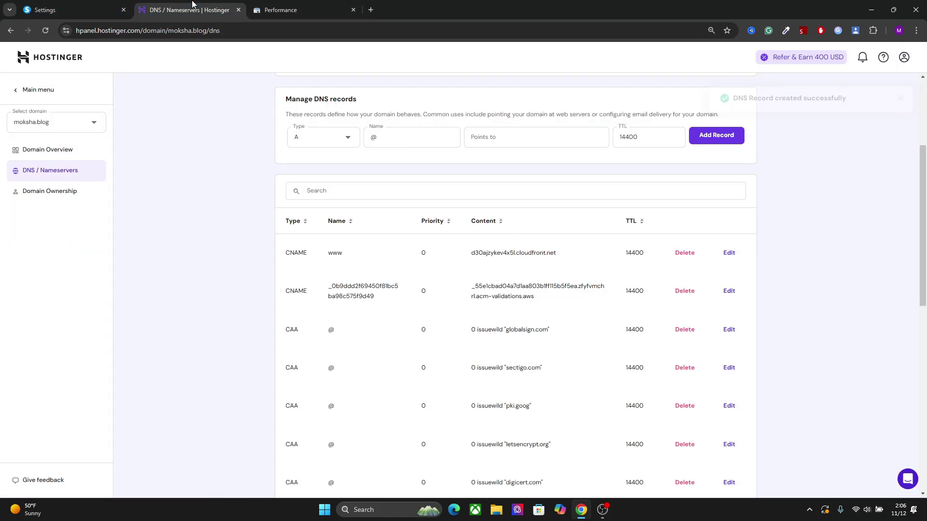
pyautogui.click(352, 10)
# Return to systeme.io and check the domain names offered in the settings of the blog named blog
pyautogui.click(114, 6)
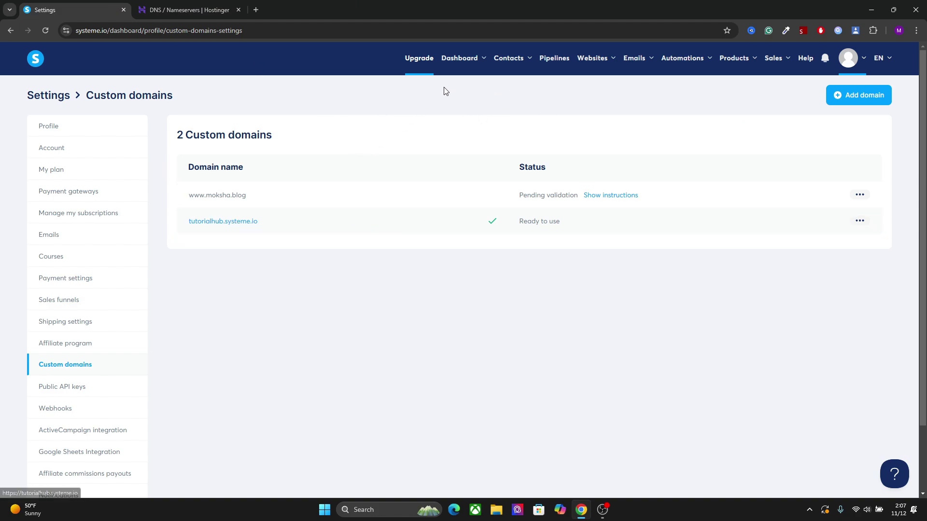
pyautogui.moveTo(596, 71)
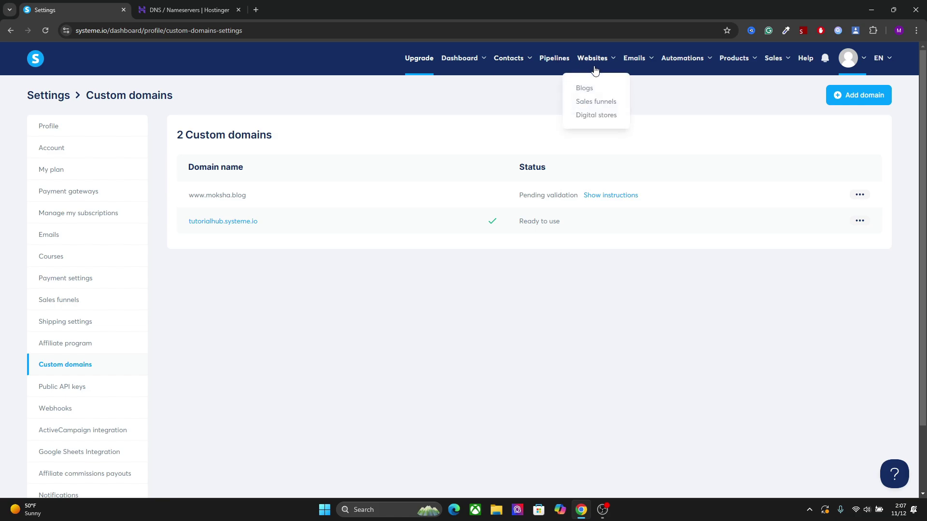
pyautogui.click(587, 90)
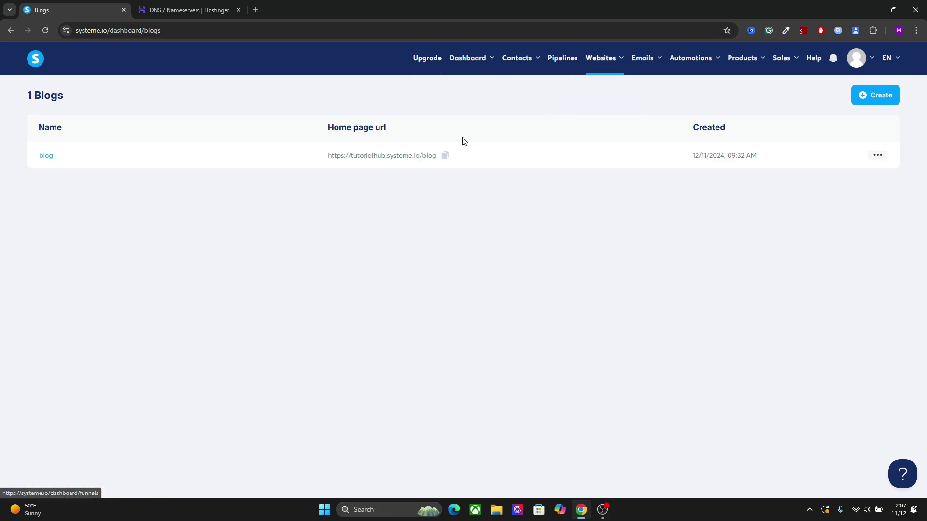
pyautogui.click(873, 159)
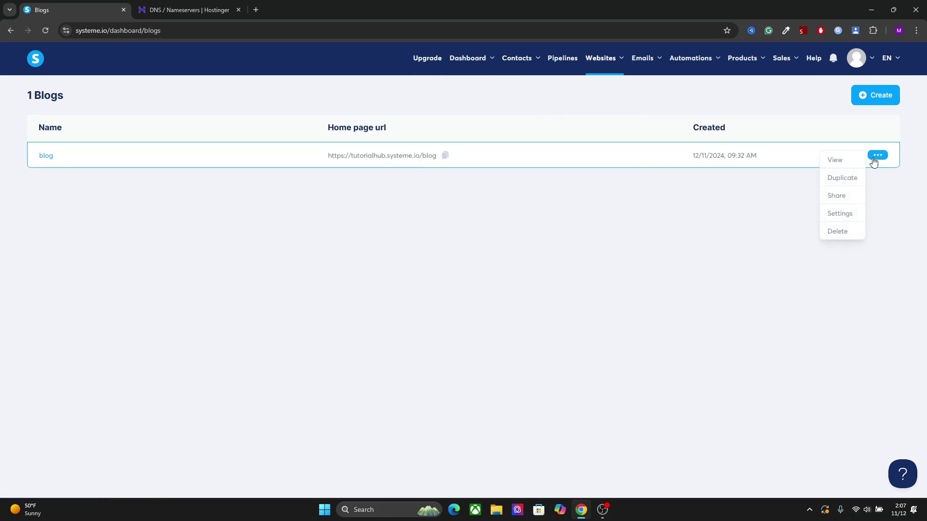
pyautogui.click(839, 213)
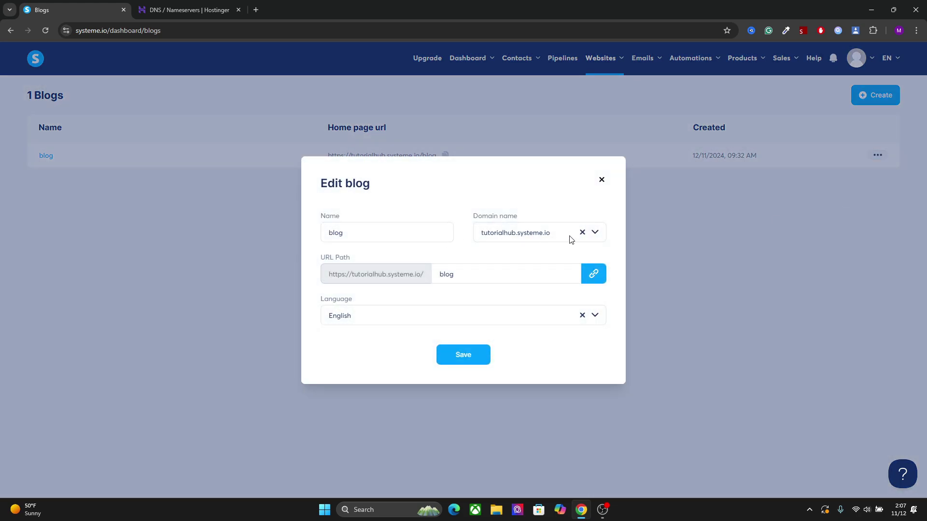
pyautogui.click(596, 233)
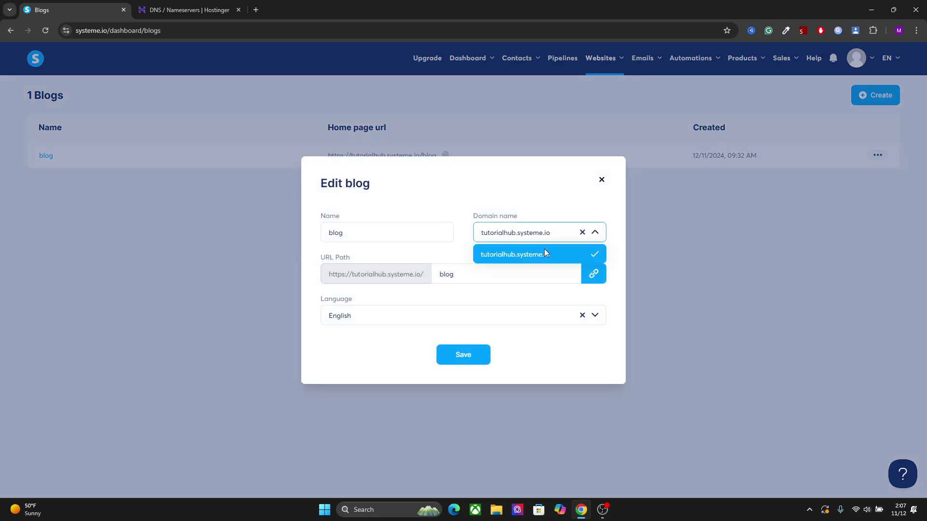
pyautogui.click(503, 296)
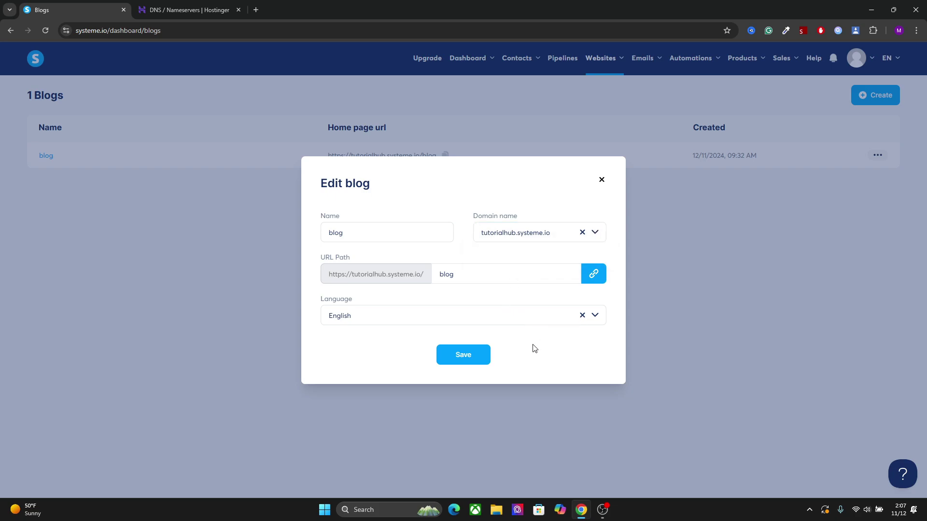
pyautogui.moveTo(517, 336); pyautogui.dragTo(610, 167)
pyautogui.click(607, 176)
pyautogui.click(602, 182)
# Open the blog's posts, inspect the blog layout and its content placeholder in the editor, and return to the post list
pyautogui.click(52, 160)
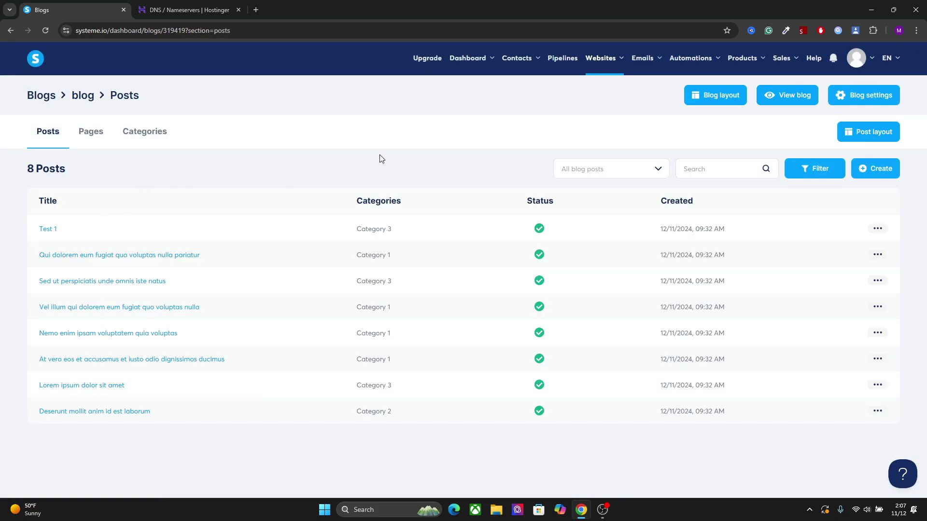
pyautogui.click(733, 100)
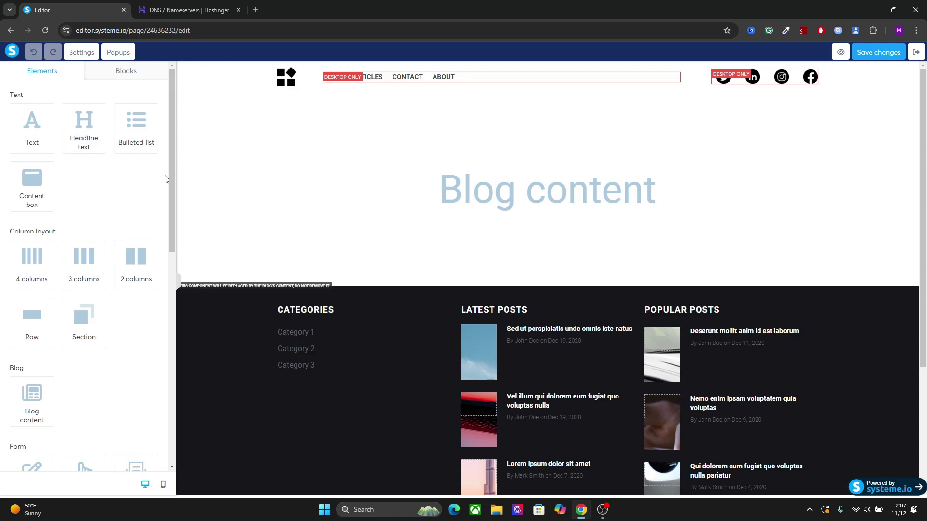
pyautogui.moveTo(169, 171)
pyautogui.mouseDown()
pyautogui.moveTo(170, 291)
pyautogui.moveTo(170, 172)
pyautogui.mouseUp()
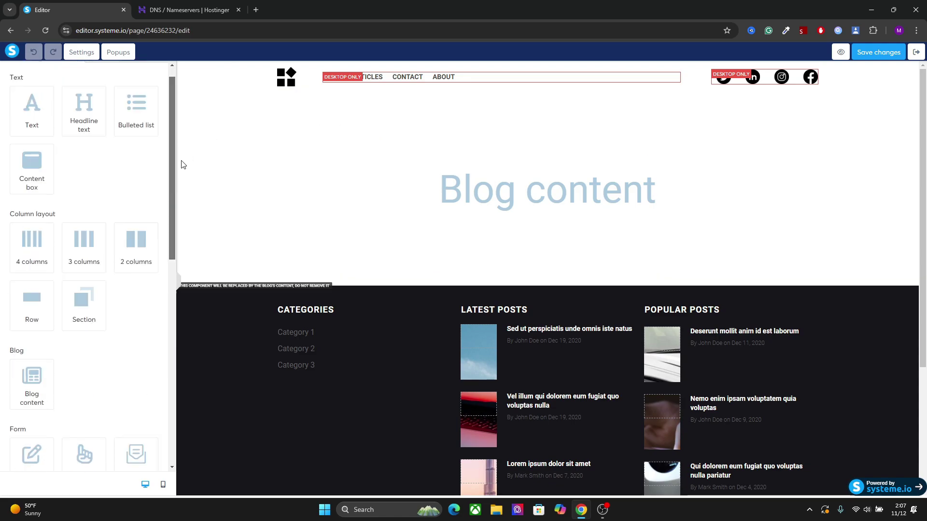
pyautogui.click(398, 175)
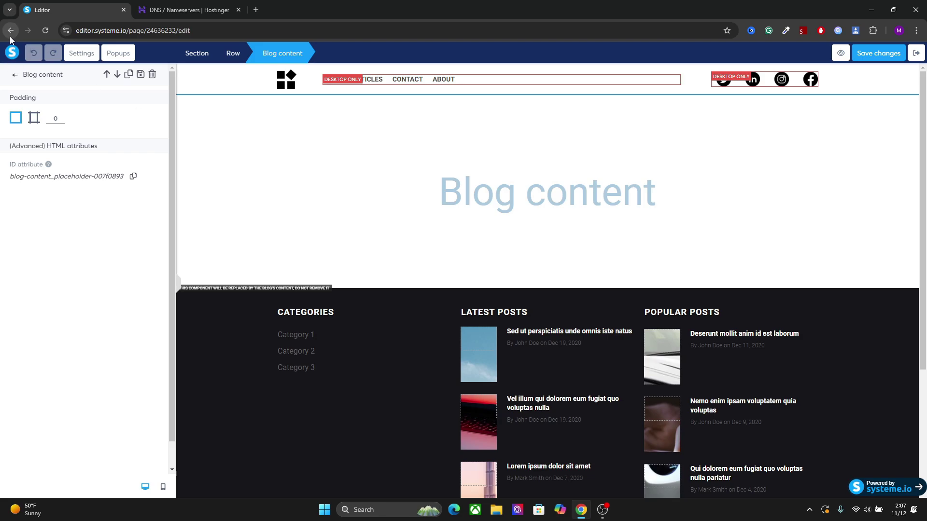
pyautogui.click(15, 75)
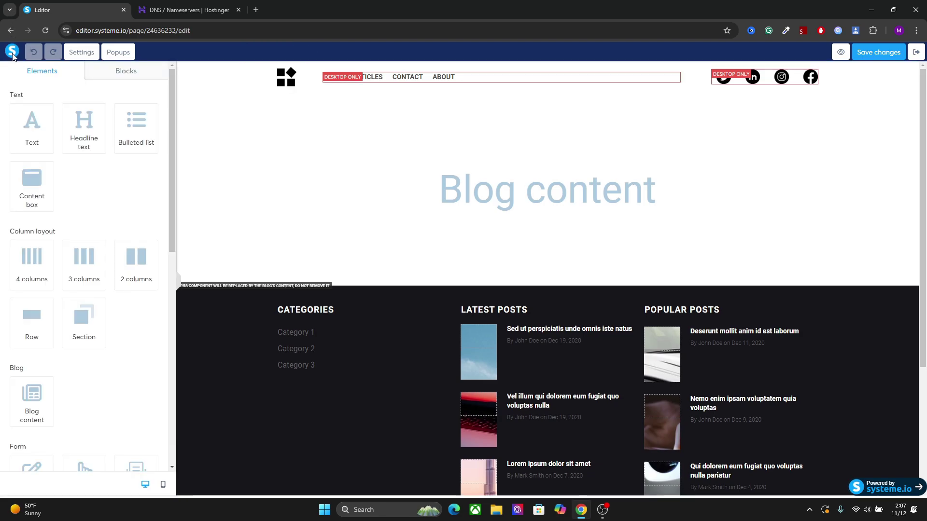
pyautogui.click(11, 31)
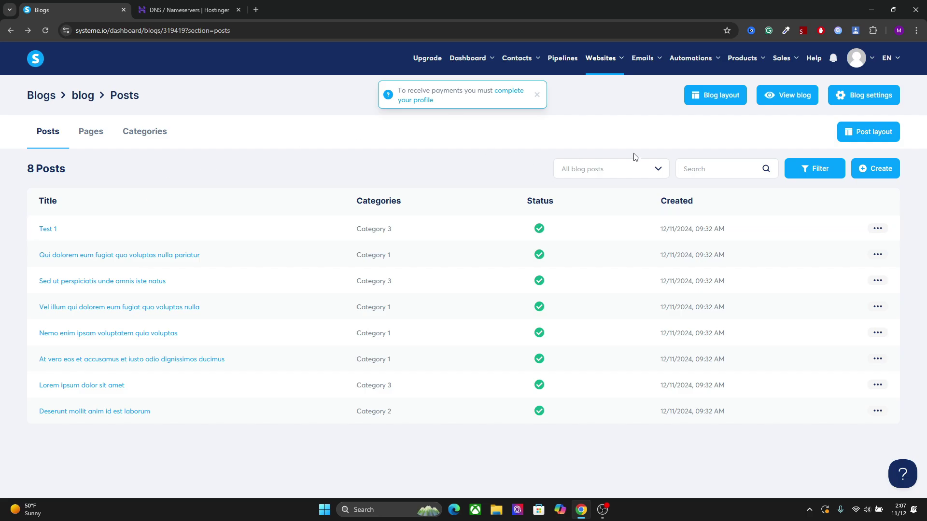
# Start a new blog post with the title "demo title" and the short description "demo desc."
pyautogui.click(879, 177)
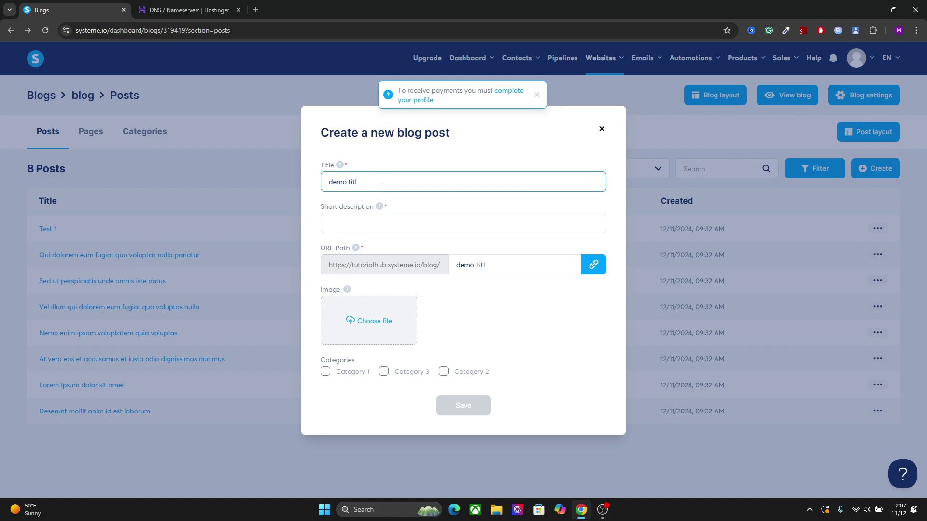
pyautogui.press('Tab')
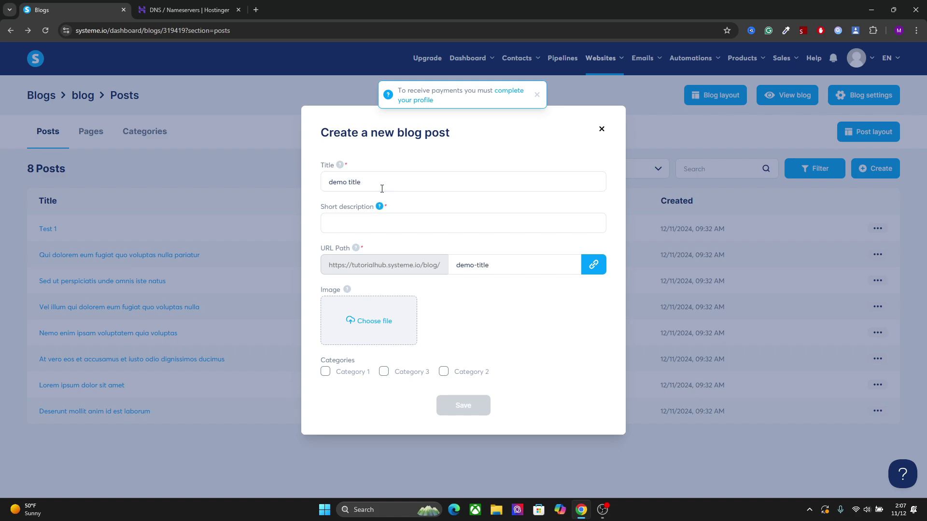
pyautogui.click(367, 222)
pyautogui.write('demo desc.')
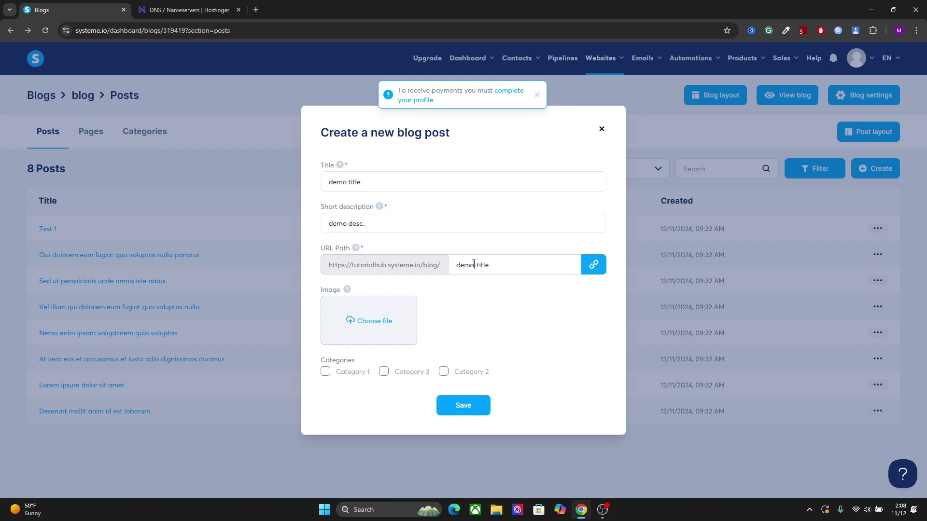
pyautogui.tripleClick(472, 265)
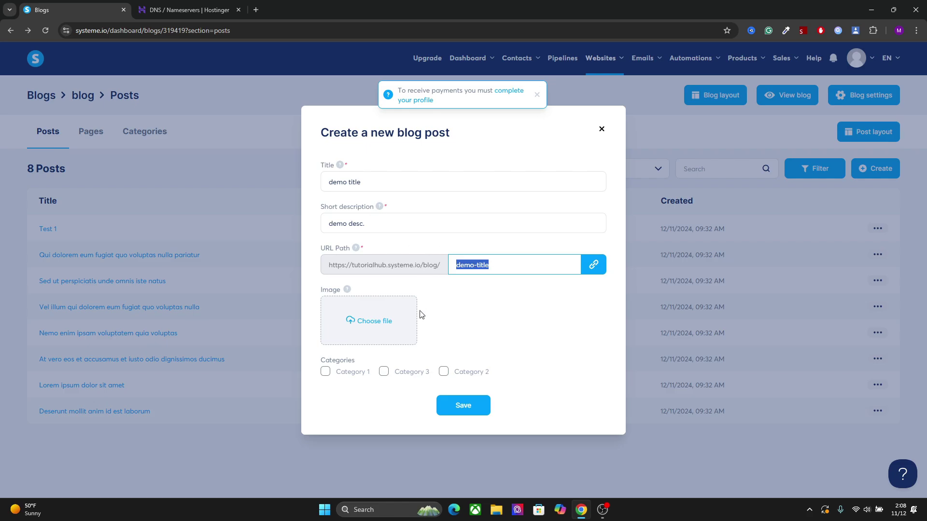
# Add the Tutorial Hub (2) picture from Downloads as the new post's image and save the post
pyautogui.click(390, 325)
pyautogui.doubleClick(178, 113)
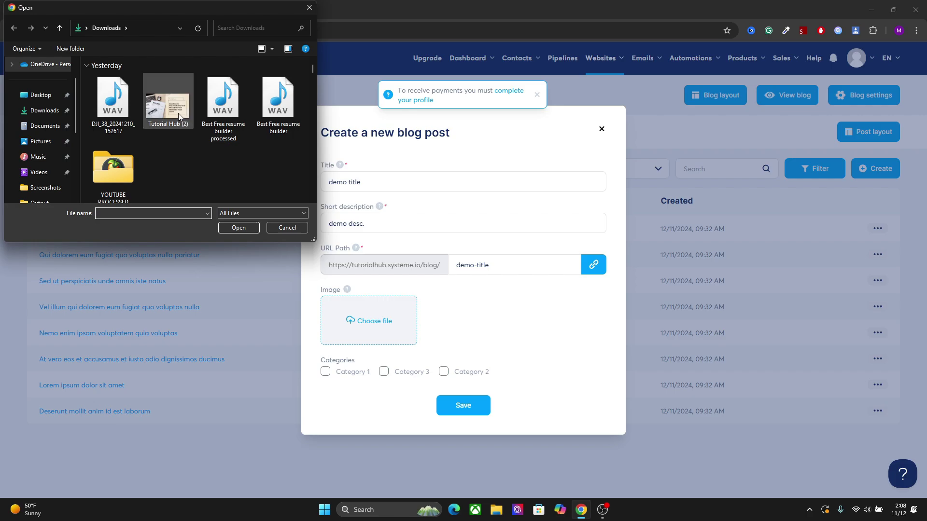
pyautogui.click(643, 390)
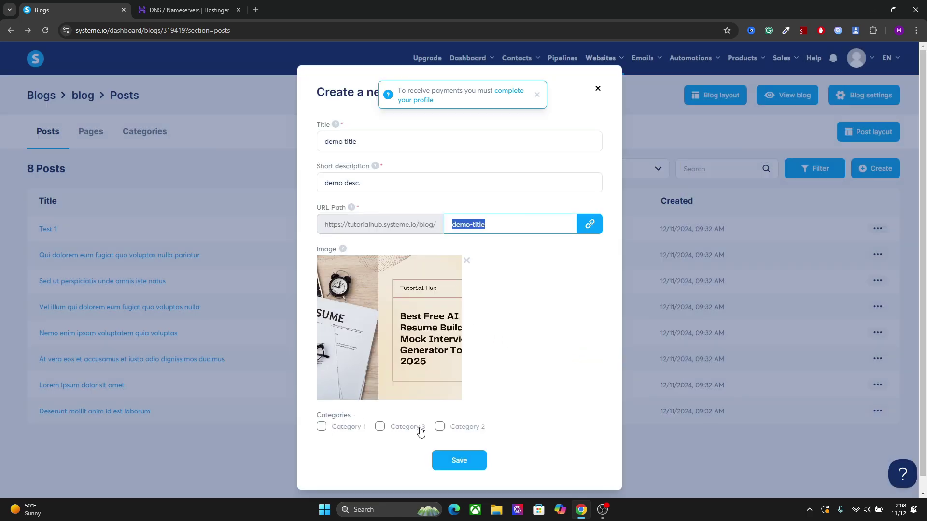
pyautogui.click(457, 460)
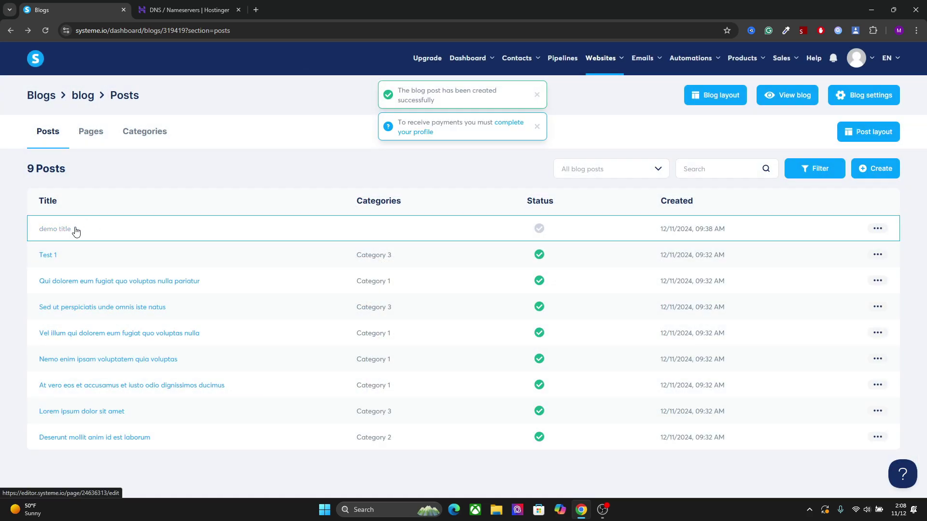
# Open the demo title post in the editor, look through its content area and the available elements, and exit the editor
pyautogui.click(62, 230)
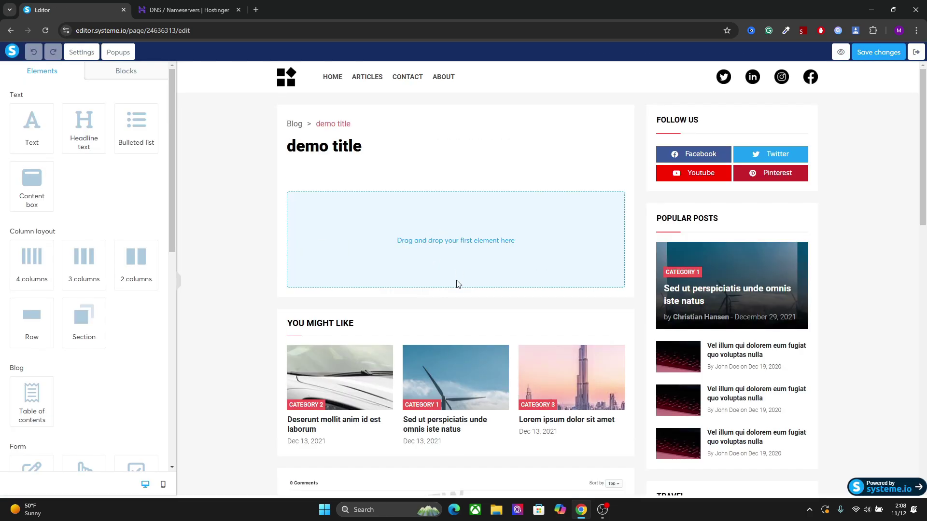
pyautogui.scroll(-4, 483, 319)
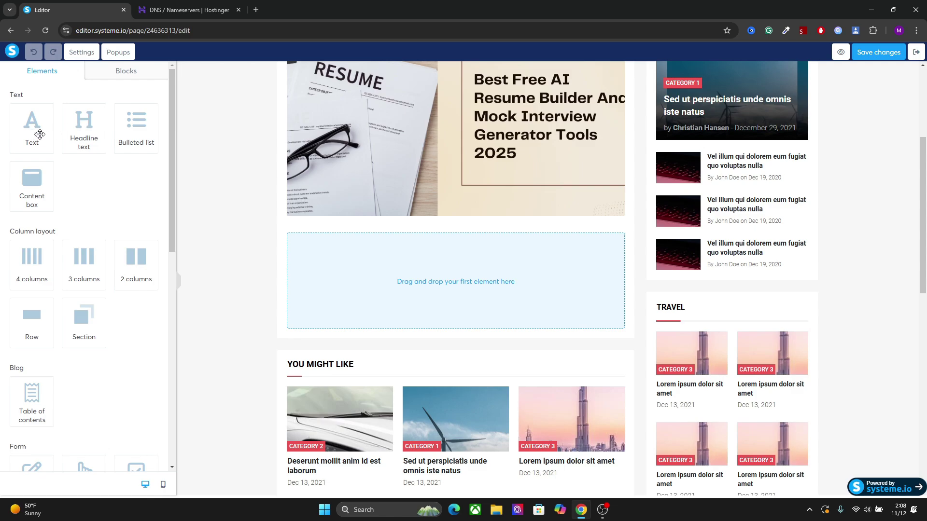
pyautogui.moveTo(170, 140); pyautogui.dragTo(169, 378)
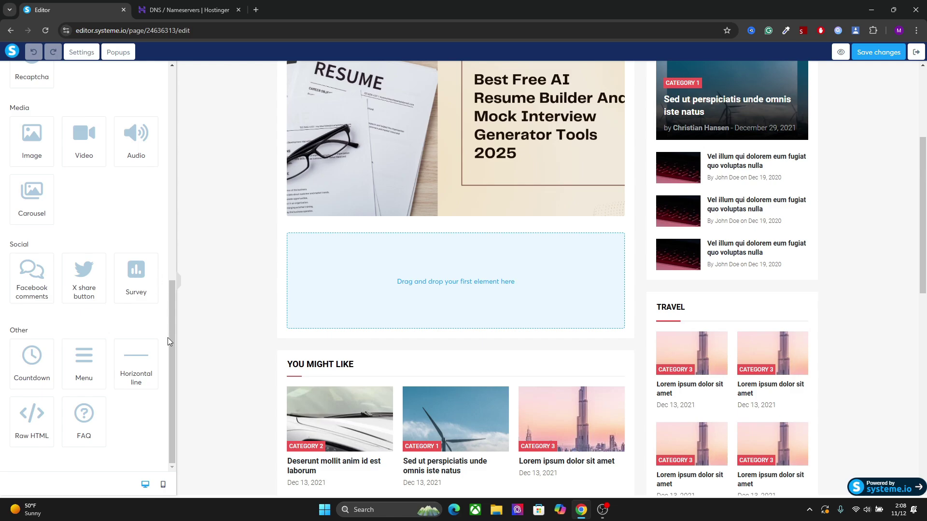
pyautogui.moveTo(169, 357); pyautogui.dragTo(164, 140)
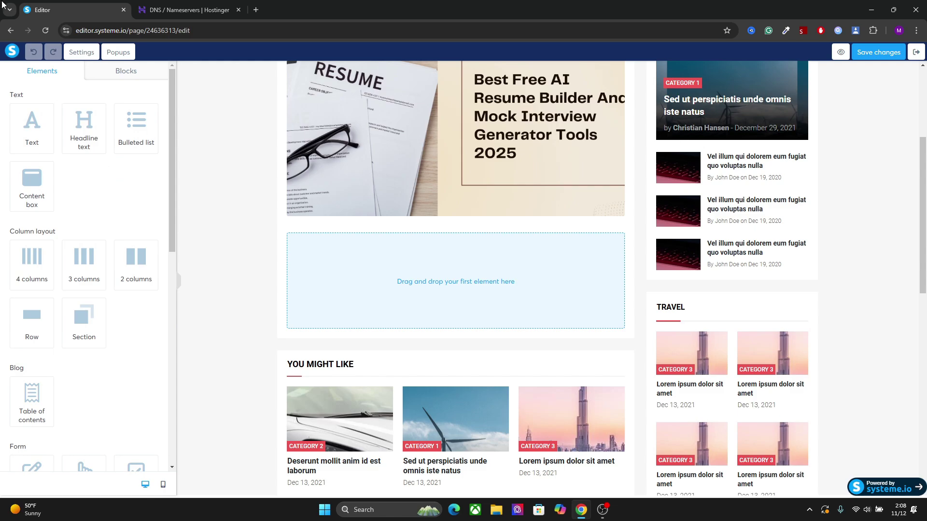
pyautogui.click(915, 53)
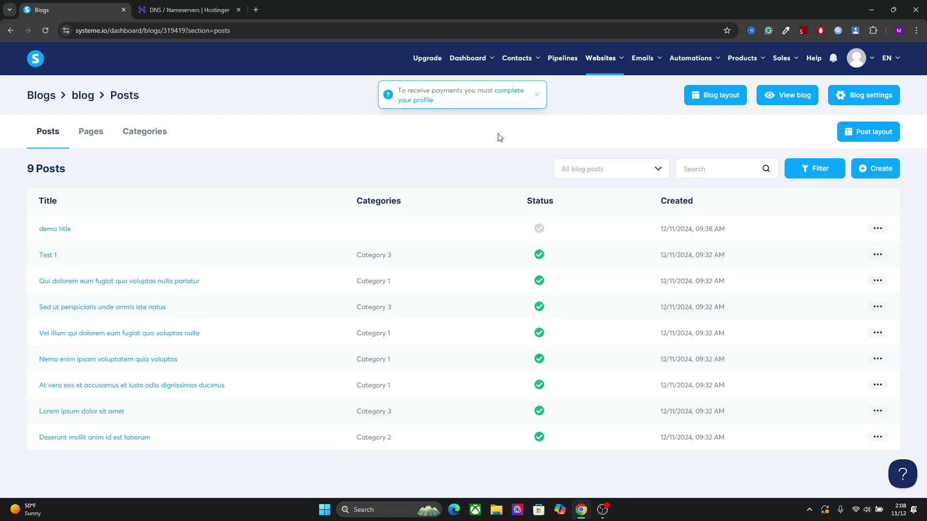
# Create a digital store named "store" on the tutorialhub.systeme.io domain with the URL path "store"
pyautogui.moveTo(620, 58)
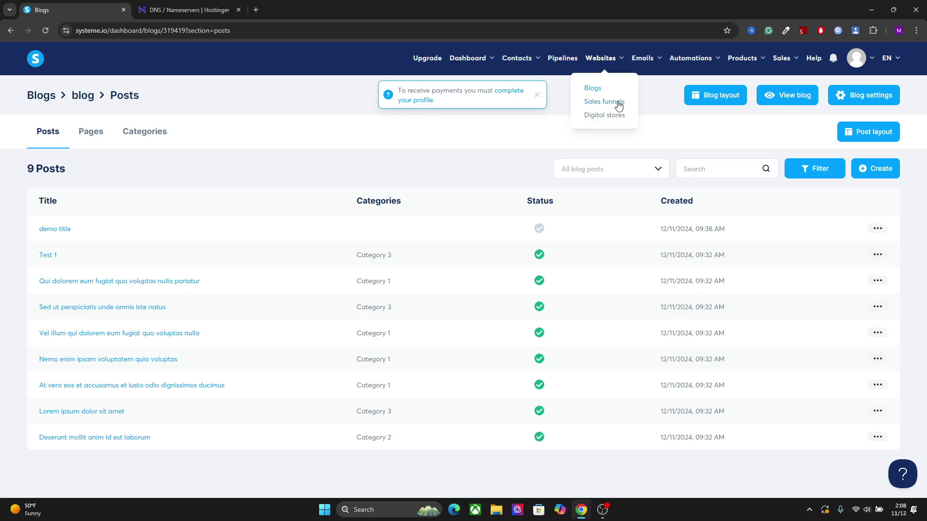
pyautogui.click(608, 117)
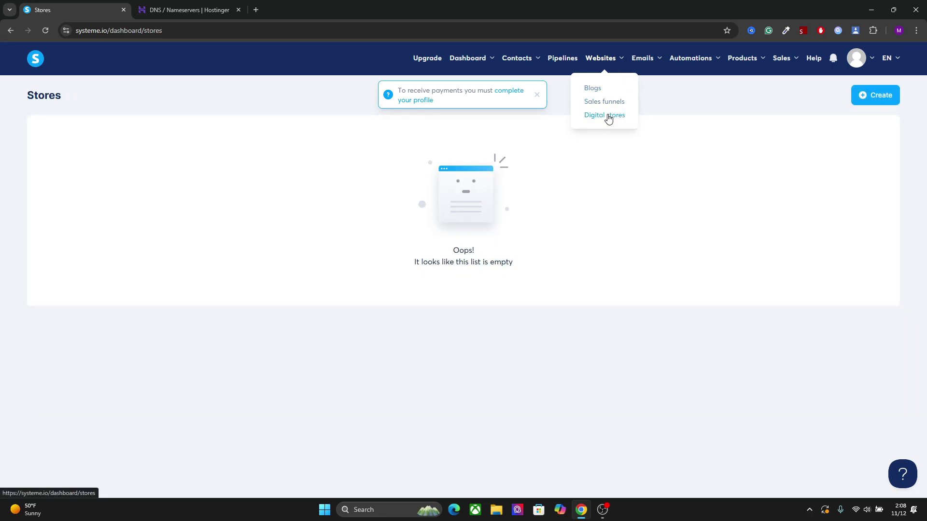
pyautogui.click(865, 102)
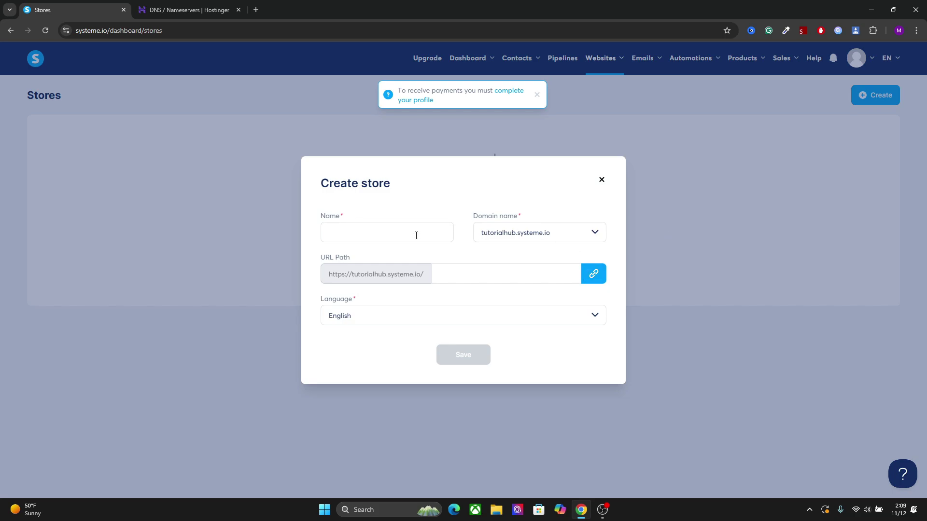
pyautogui.click(416, 235)
pyautogui.write('store')
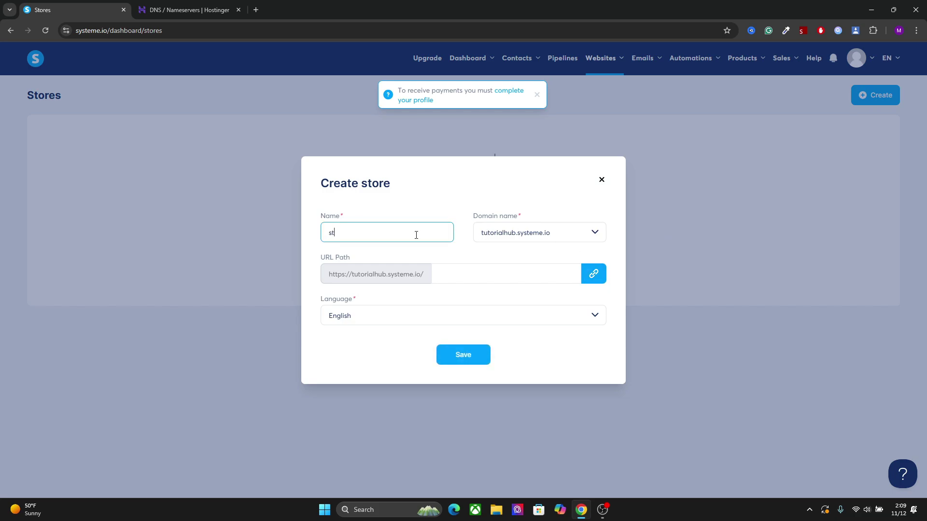
pyautogui.click(594, 232)
pyautogui.click(562, 254)
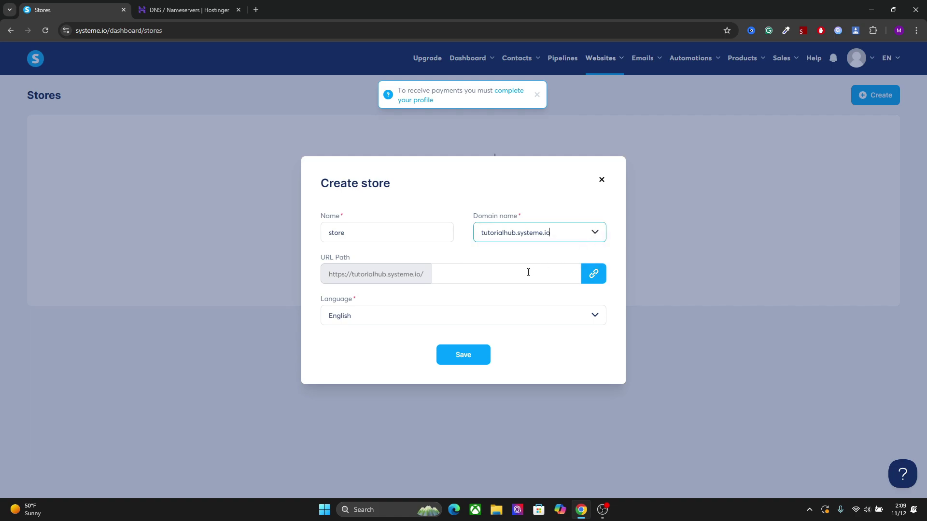
pyautogui.press('Tab')
pyautogui.write('store')
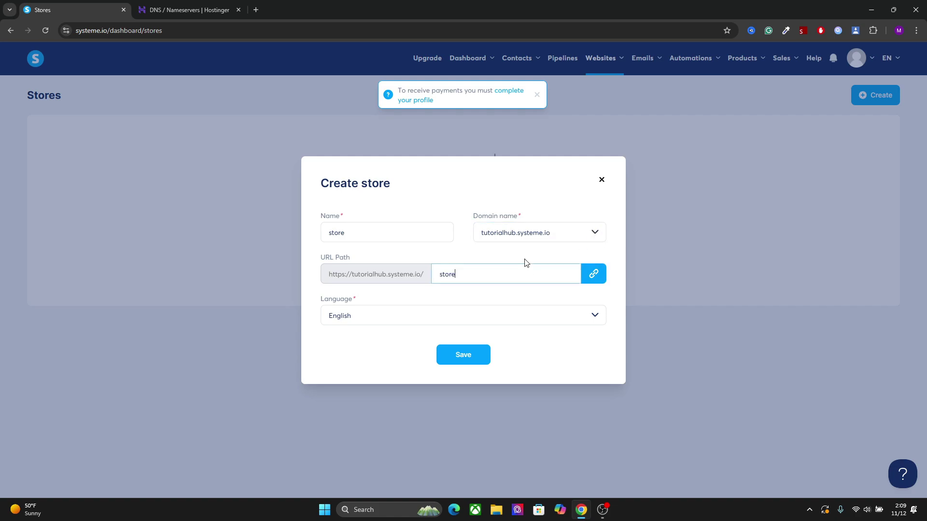
pyautogui.click(476, 348)
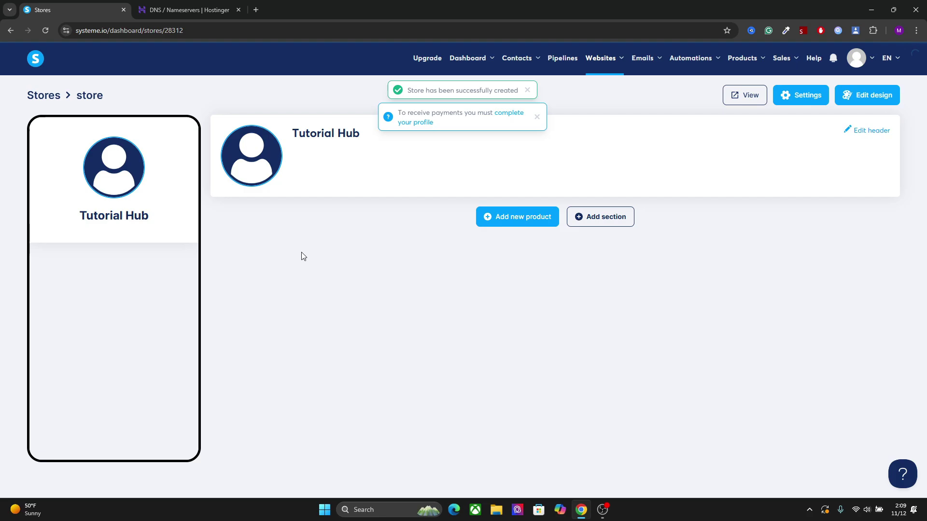
# Start a new Collect emails product in the store and look through its thumbnail, text and info field settings
pyautogui.click(509, 221)
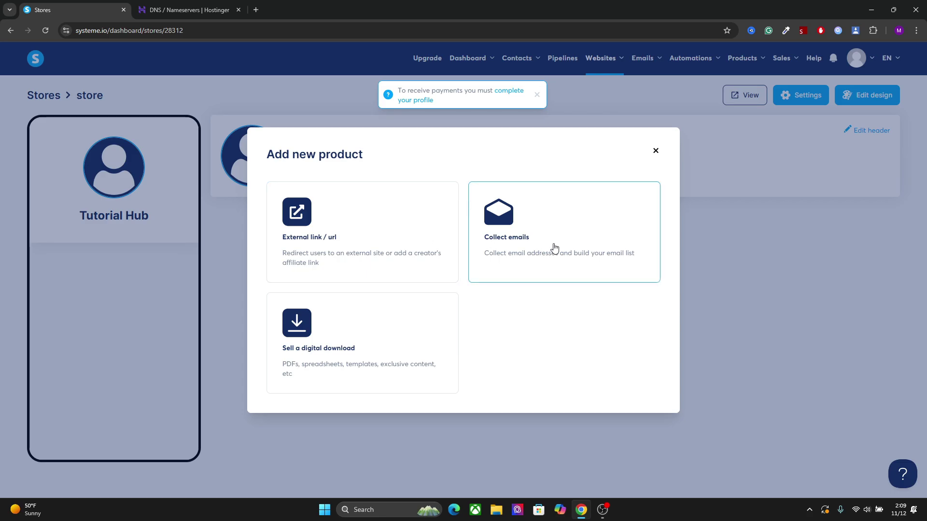
pyautogui.click(576, 239)
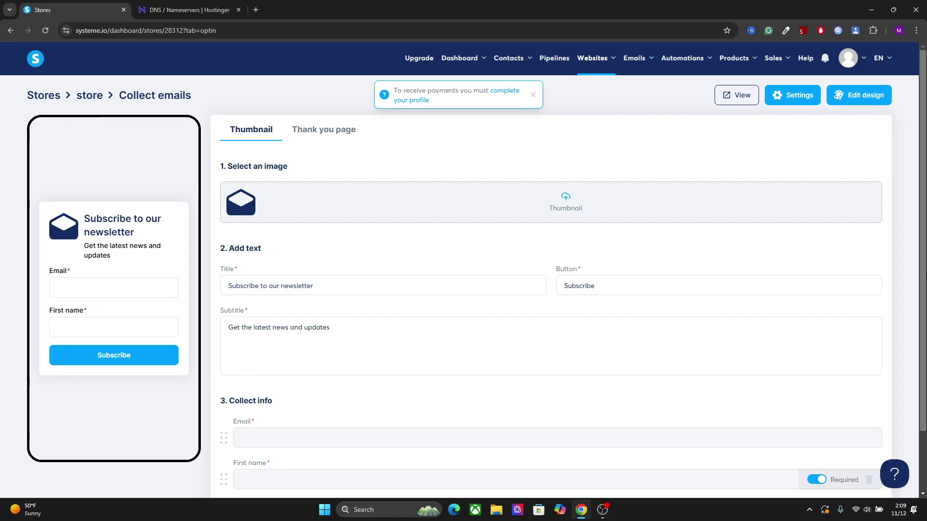
pyautogui.scroll(-2, 906, 296)
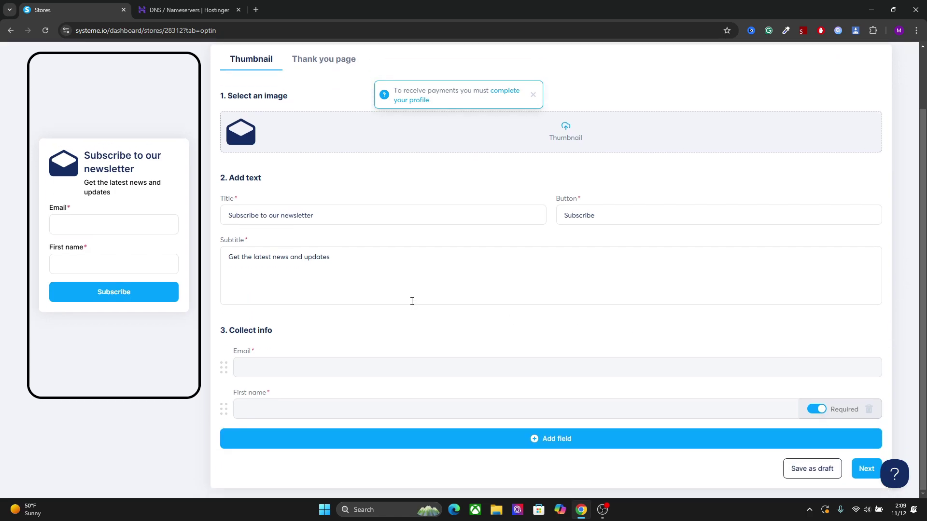
pyautogui.scroll(2, 622, 299)
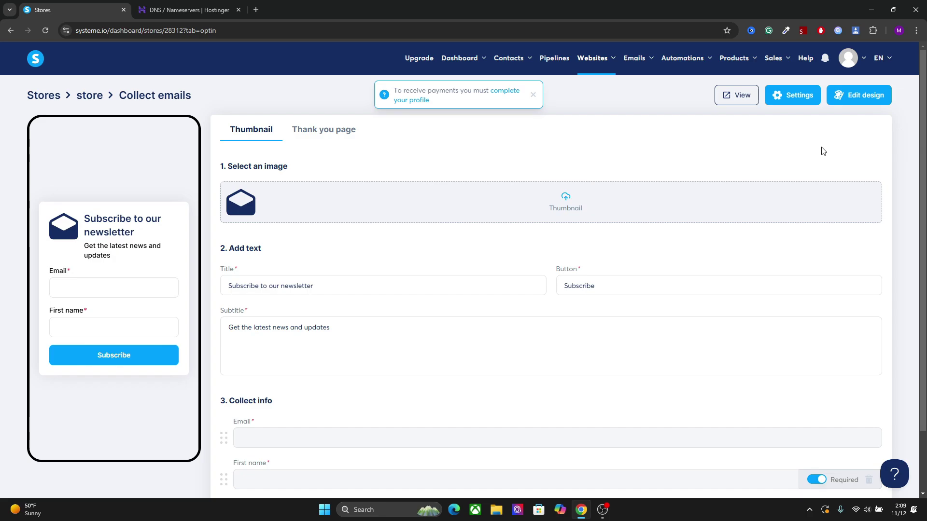
# Create a sales funnel named "demofunnel" on the tutorialhub.systeme.io domain with the Sell goal and Euro as currency
pyautogui.moveTo(627, 68)
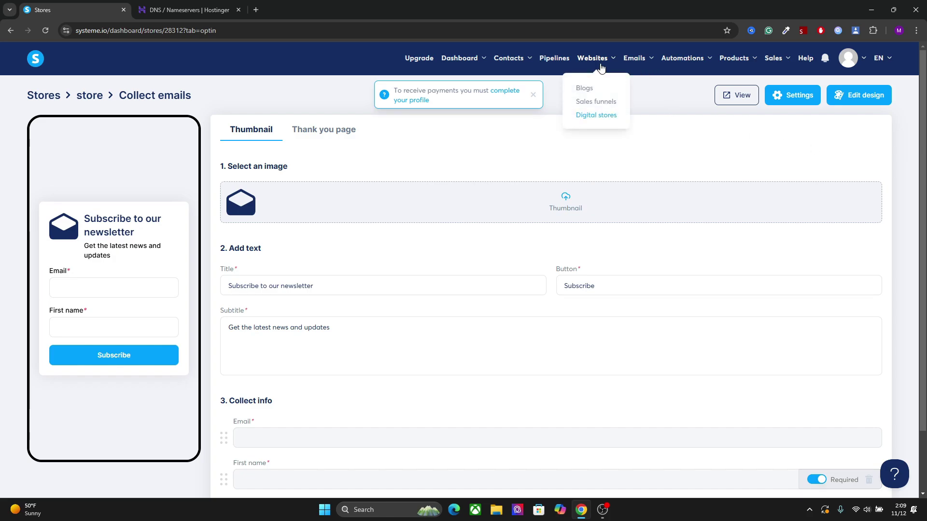
pyautogui.click(599, 101)
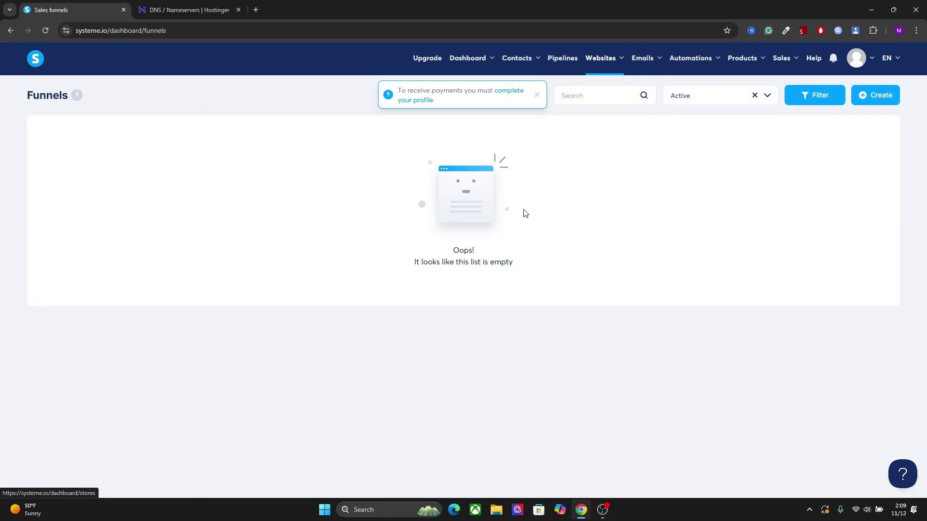
pyautogui.click(880, 96)
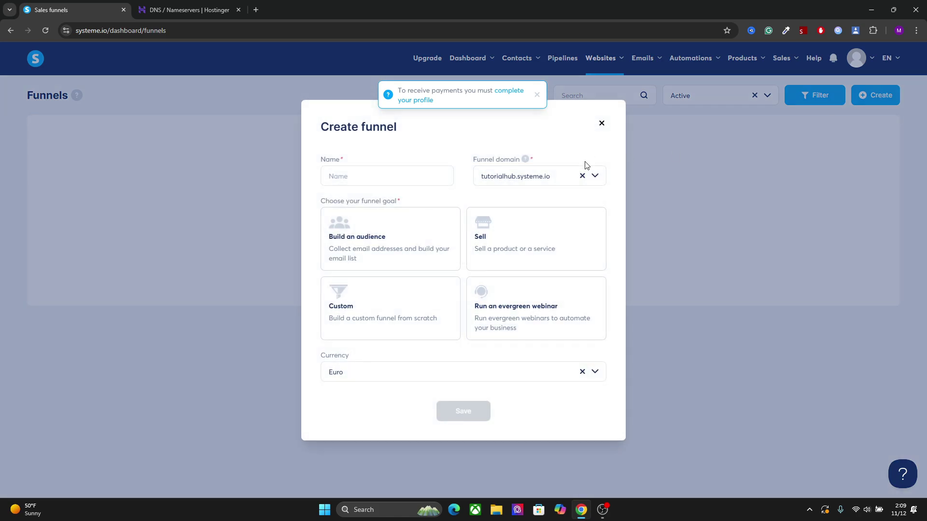
pyautogui.click(529, 247)
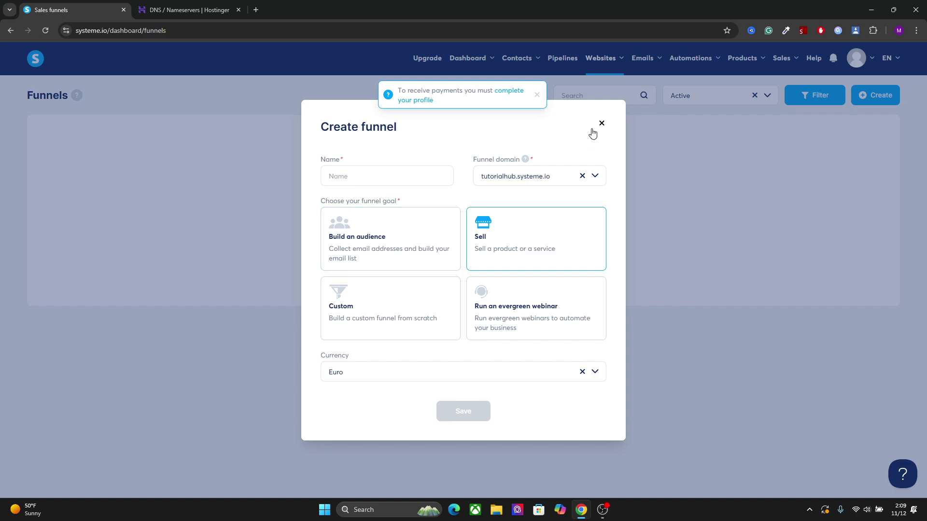
pyautogui.click(381, 179)
pyautogui.press('BackSpace')
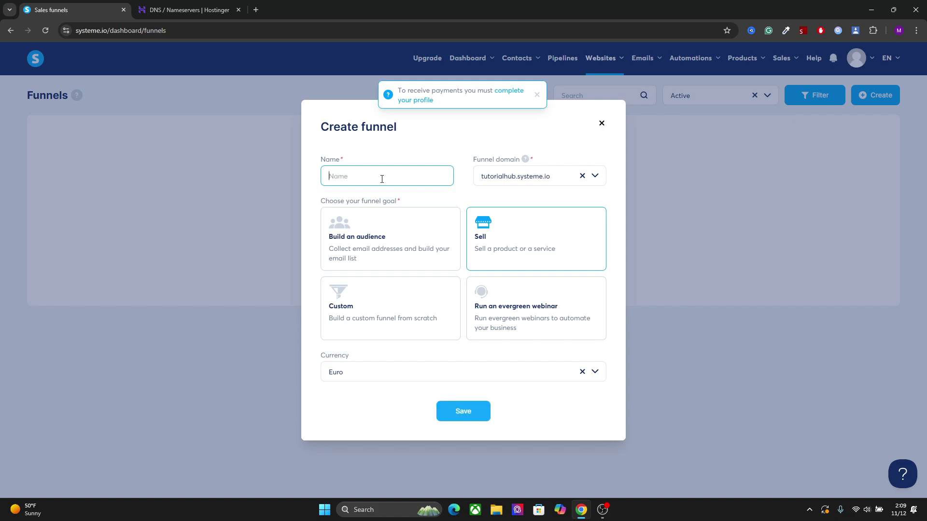
pyautogui.write('de')
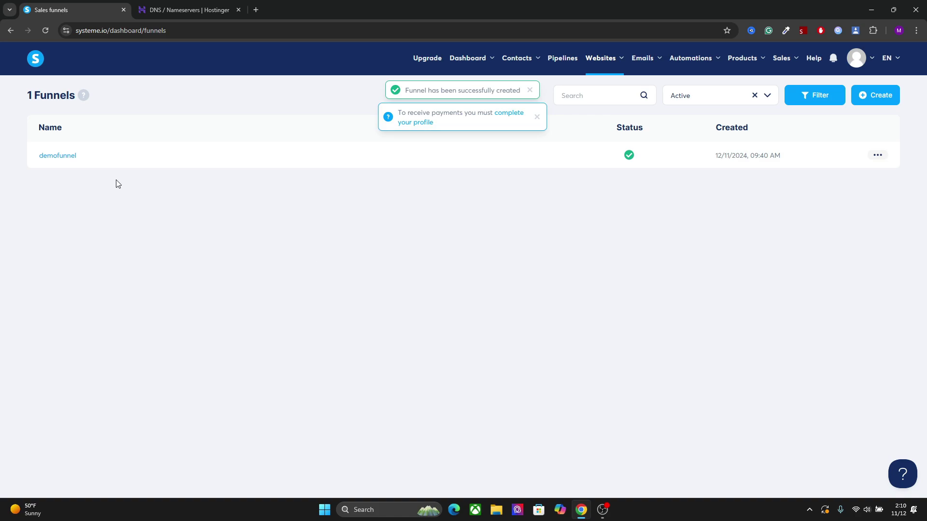
# Open demofunnel and browse the page templates offered for its Order Form step
pyautogui.click(68, 156)
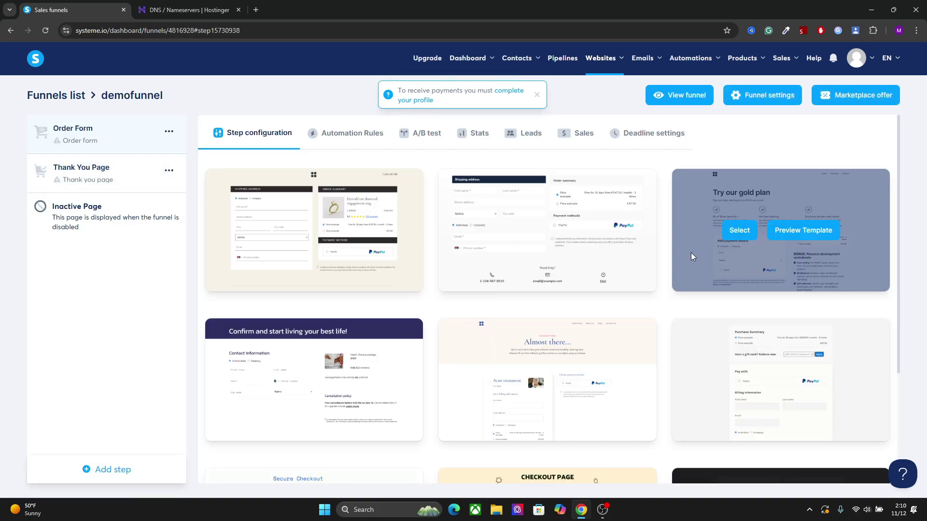
pyautogui.scroll(-1, 899, 229)
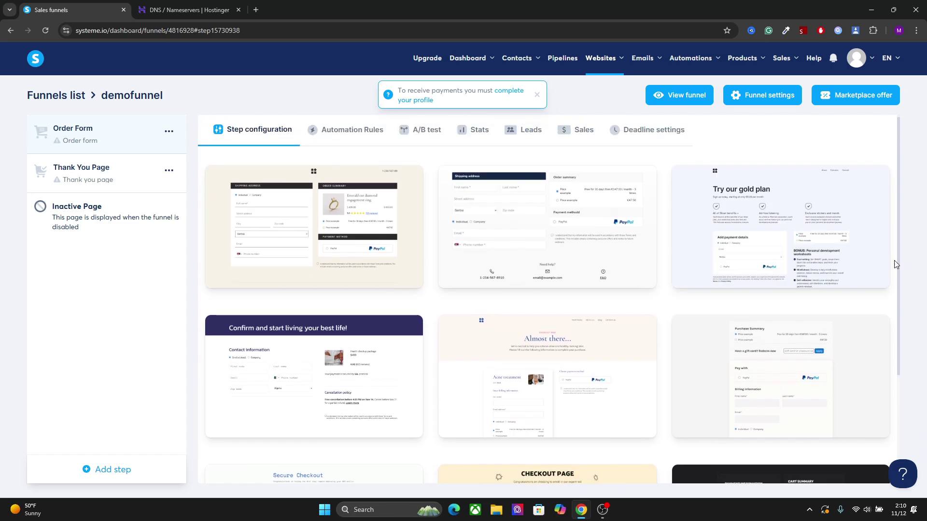
pyautogui.scroll(-3, 899, 263)
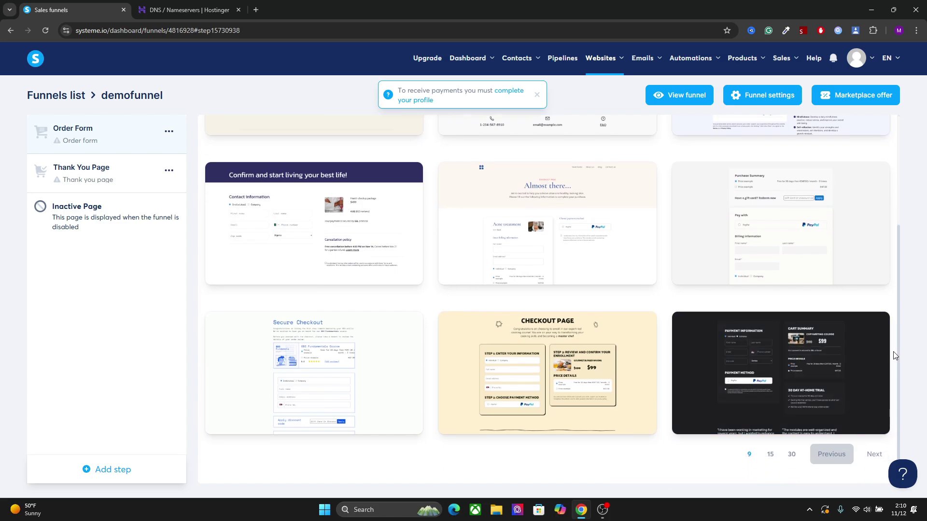
pyautogui.scroll(3, 898, 353)
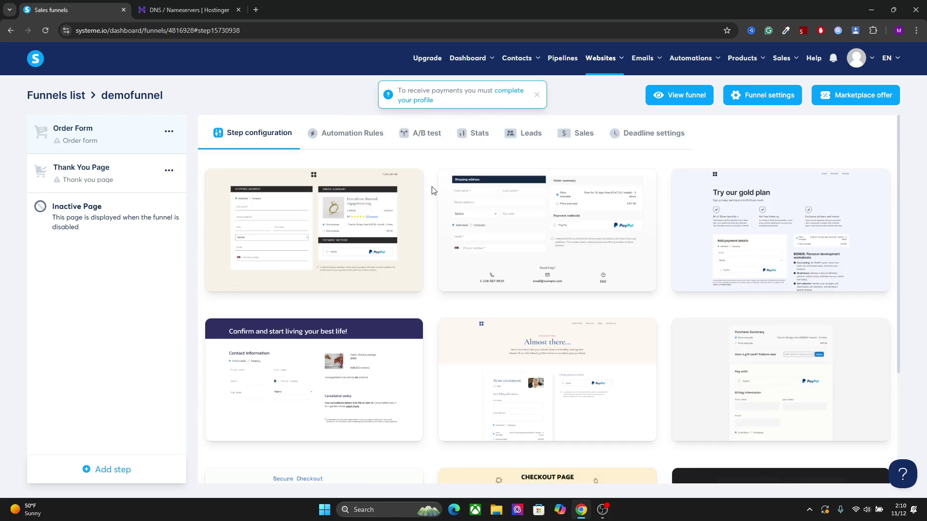
# View the funnel's Thank You Page templates and its Inactive Page in the editor, and exit the editor
pyautogui.click(132, 175)
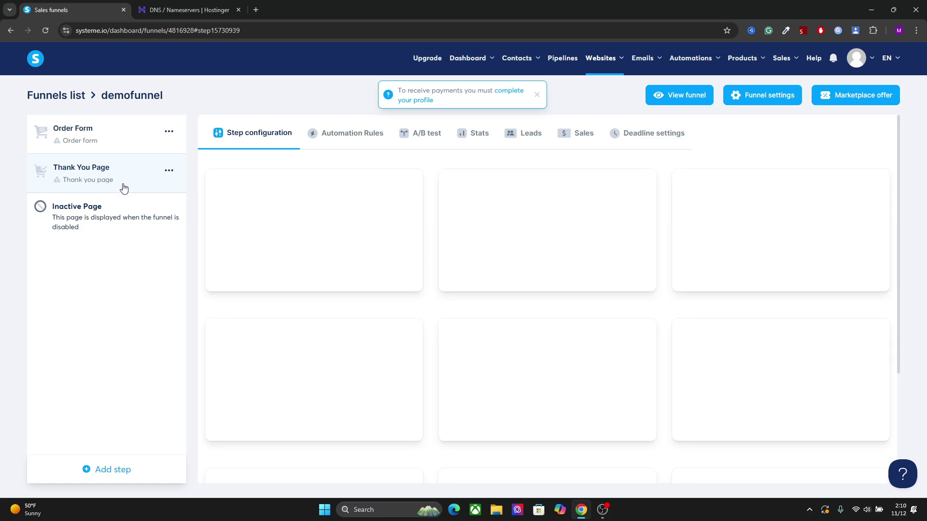
pyautogui.click(110, 211)
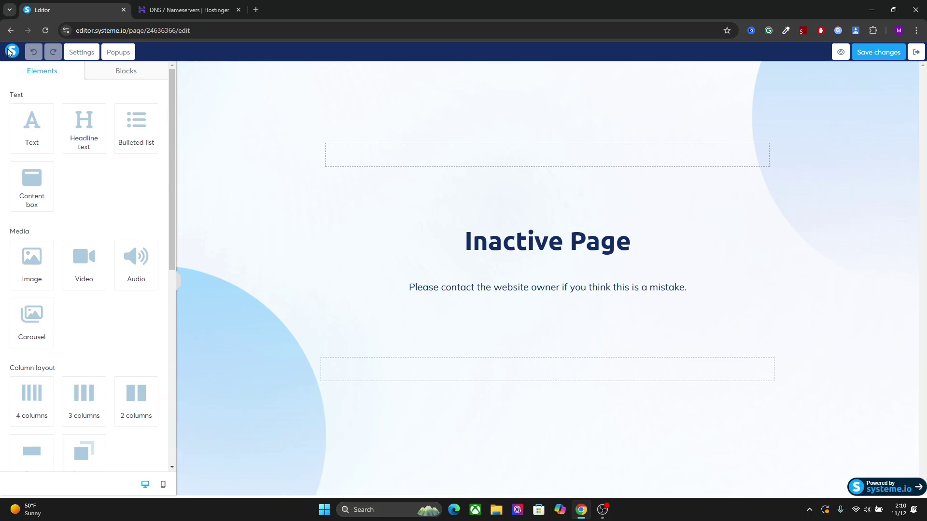
pyautogui.click(917, 54)
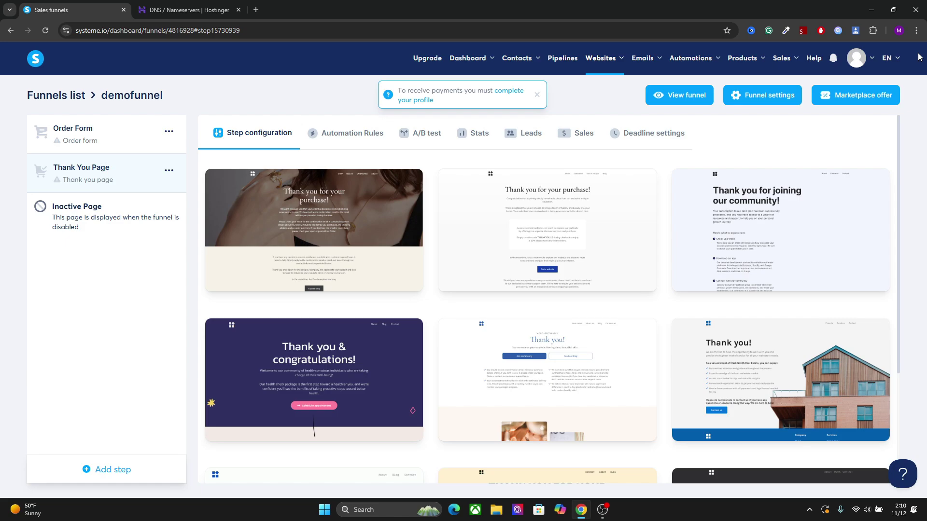
# Open the creation form for a new physical product and review its price, weight, inventory and shipping fields
pyautogui.moveTo(749, 66)
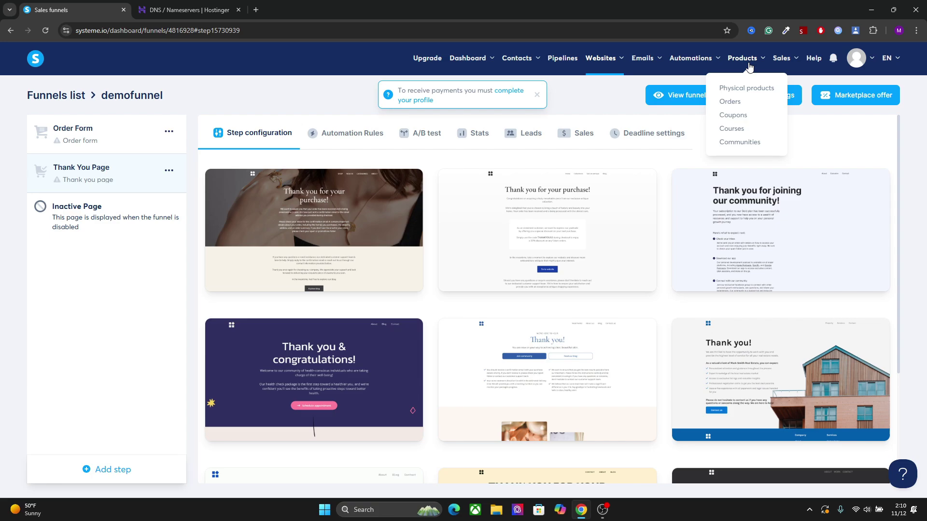
pyautogui.click(736, 91)
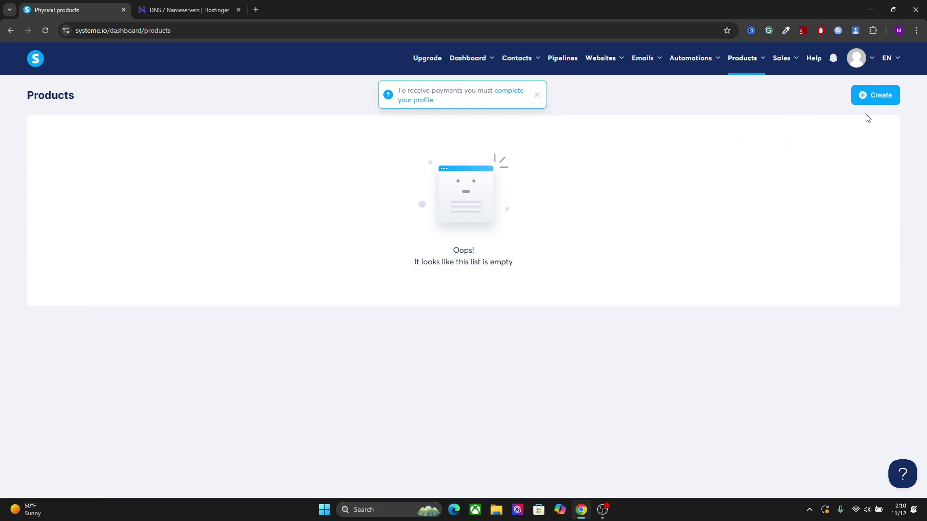
pyautogui.click(865, 99)
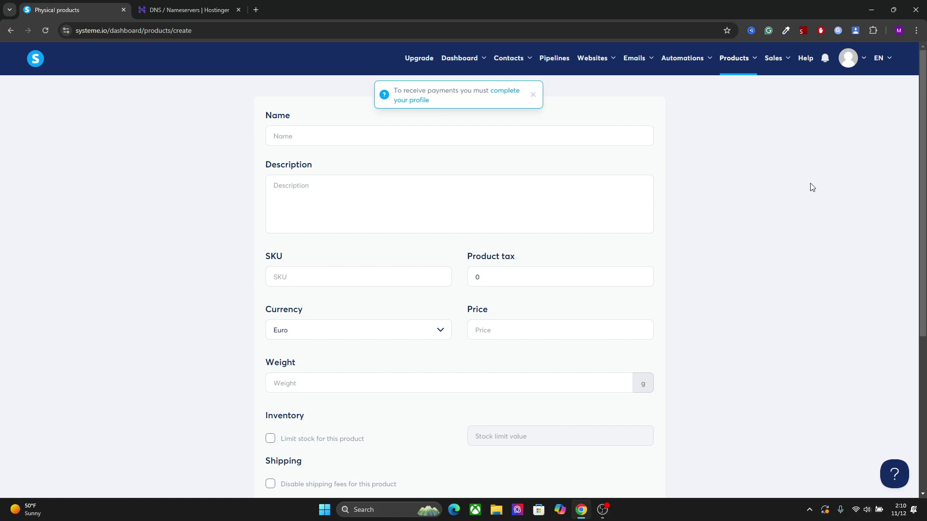
pyautogui.scroll(-1, 915, 179)
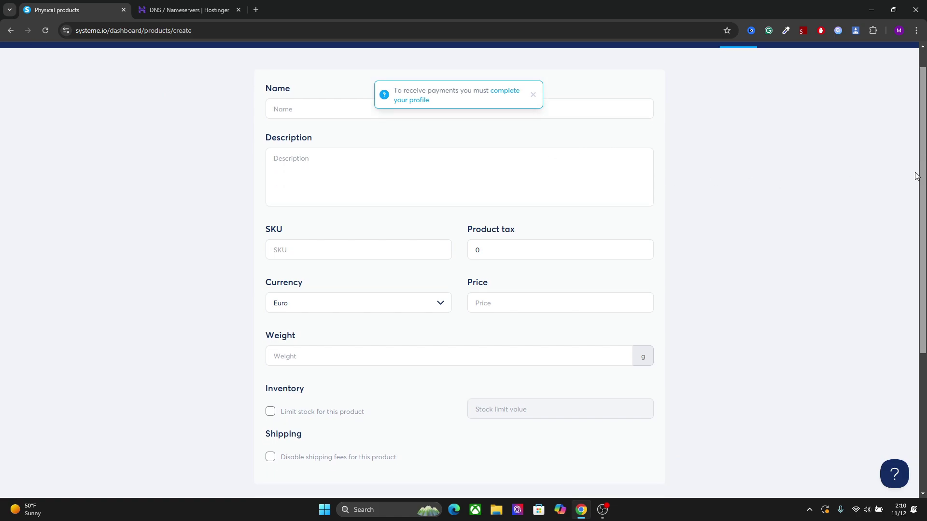
pyautogui.moveTo(915, 173); pyautogui.dragTo(925, 134)
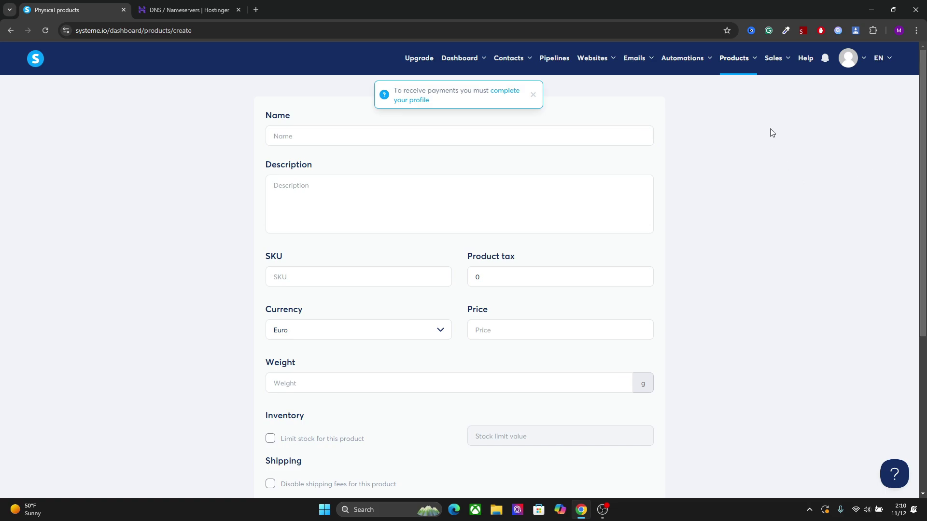
# Open the form for adding a new course and examine its domain, URL path and theme options
pyautogui.moveTo(781, 56)
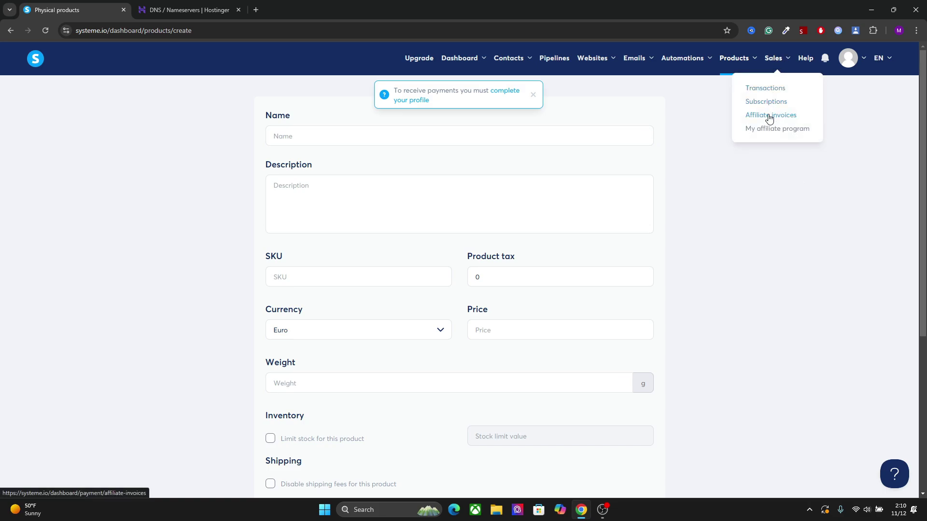
pyautogui.moveTo(743, 61)
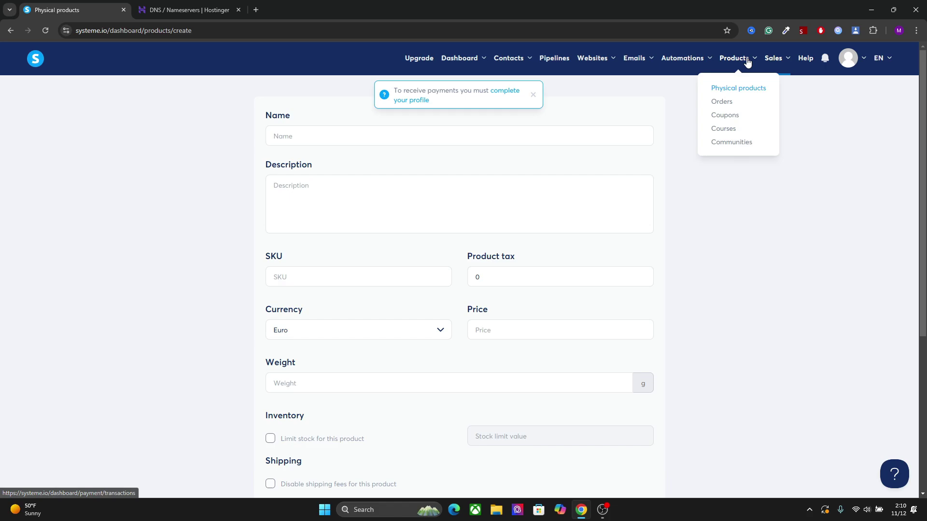
pyautogui.click(722, 130)
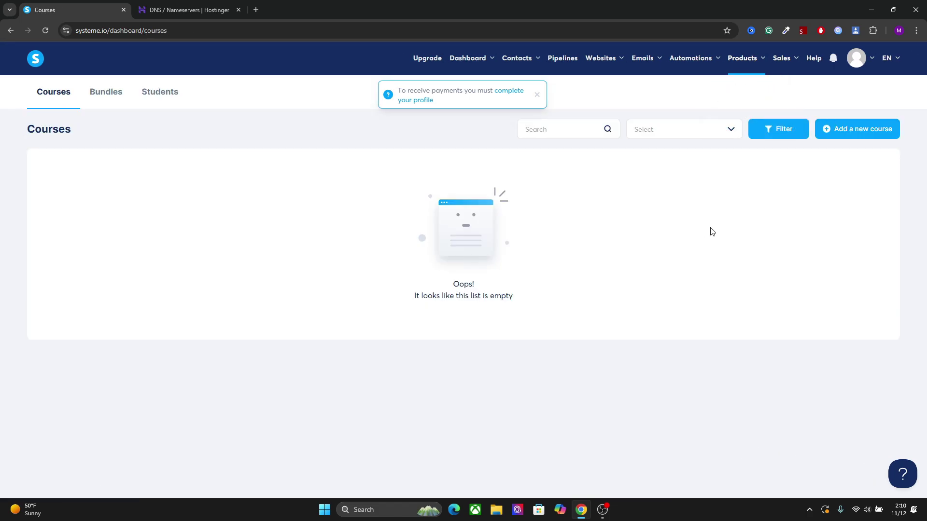
pyautogui.click(847, 129)
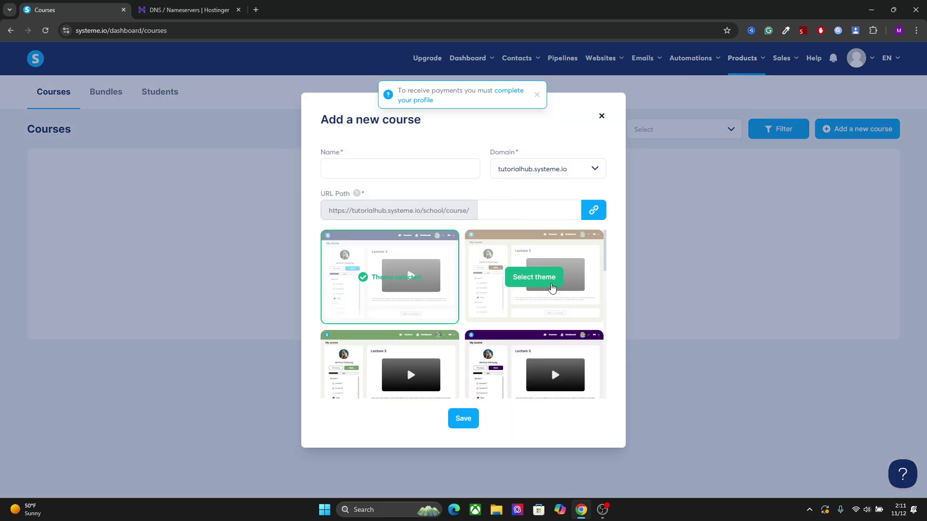
pyautogui.click(552, 285)
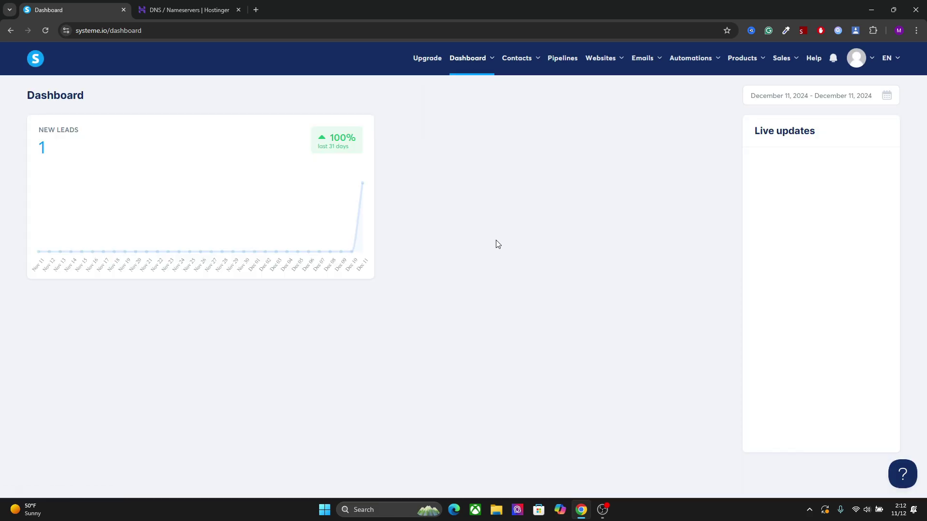
# View the pipeline creation form with its default stages and check which email options are available
pyautogui.moveTo(531, 61)
pyautogui.click(566, 67)
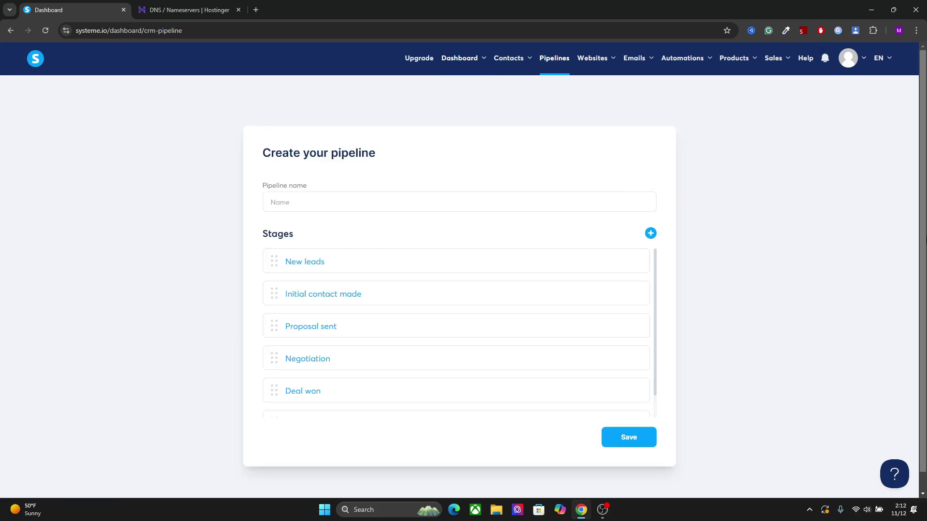
pyautogui.moveTo(644, 72)
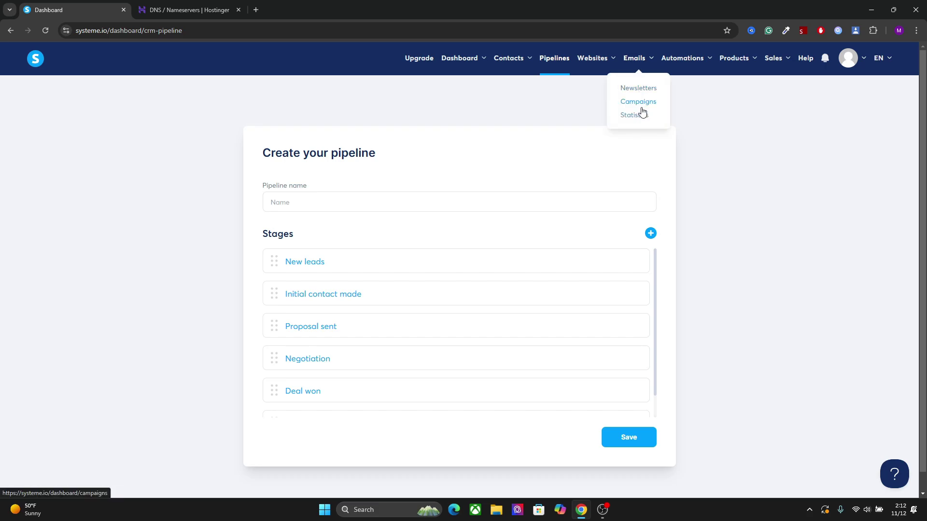
# Review the upgrade plans, comparing the Freemium limits for blogs, courses, digital stores and store products with the paid plans
pyautogui.click(423, 60)
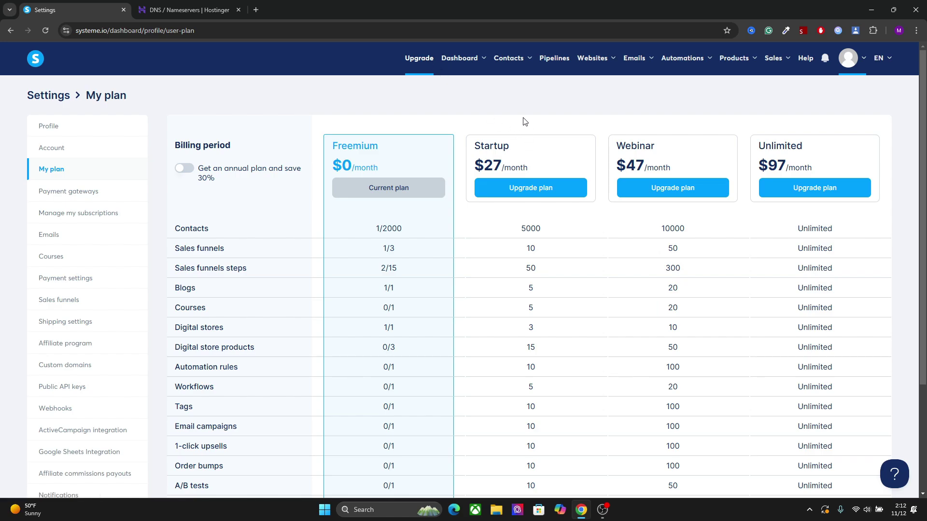
pyautogui.moveTo(924, 111); pyautogui.dragTo(915, 148)
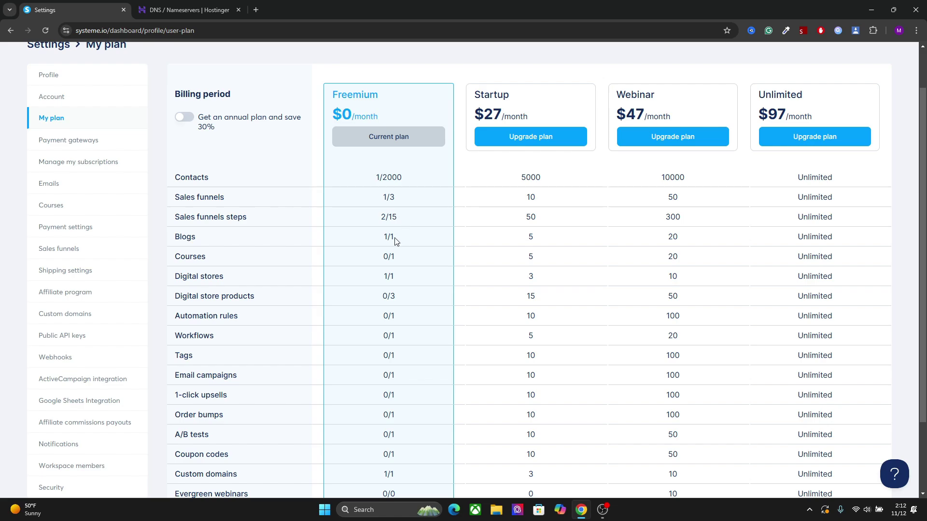
pyautogui.moveTo(386, 238); pyautogui.dragTo(397, 242)
pyautogui.tripleClick(389, 258)
pyautogui.click(387, 274)
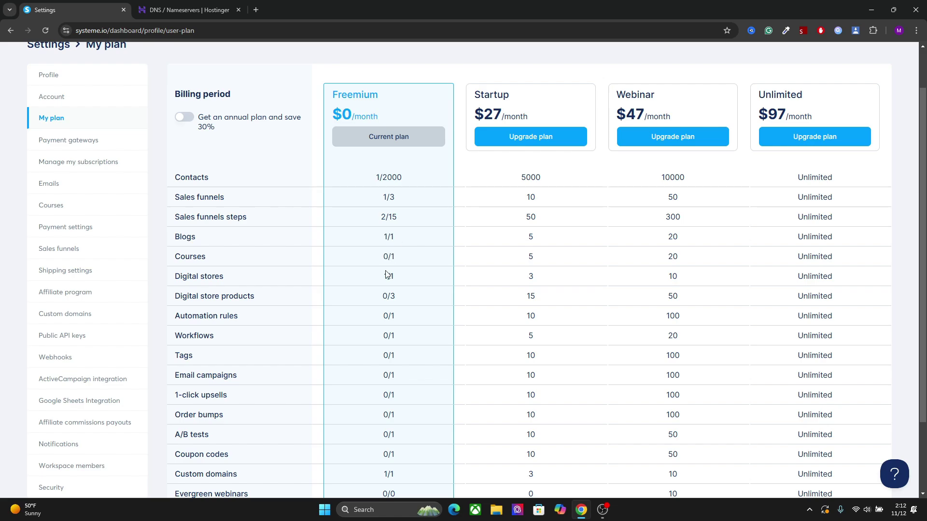
pyautogui.tripleClick(388, 298)
pyautogui.click(388, 300)
pyautogui.scroll(-3, 504, 310)
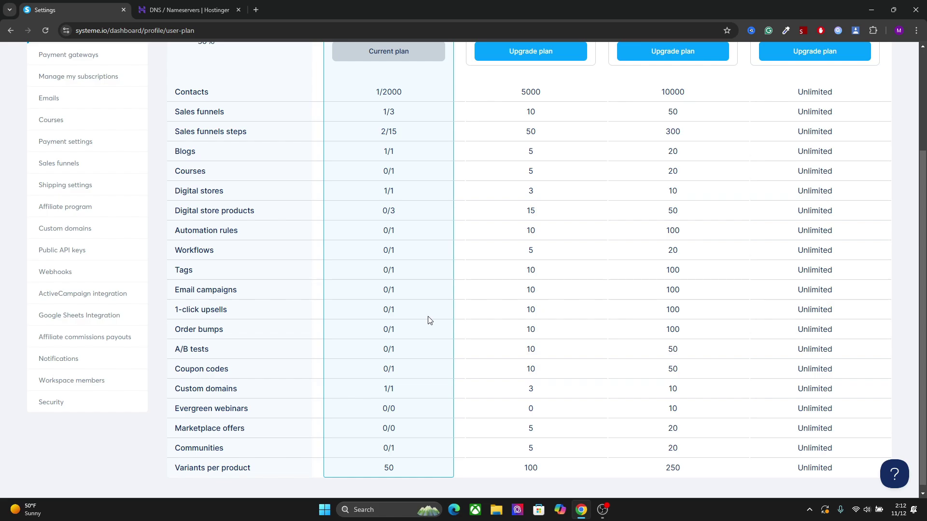
pyautogui.scroll(5, 873, 331)
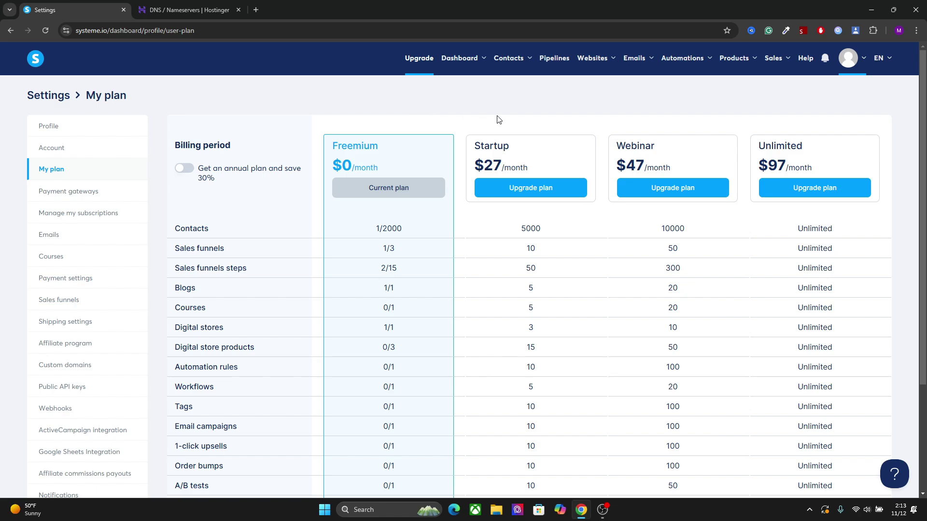
pyautogui.moveTo(603, 67)
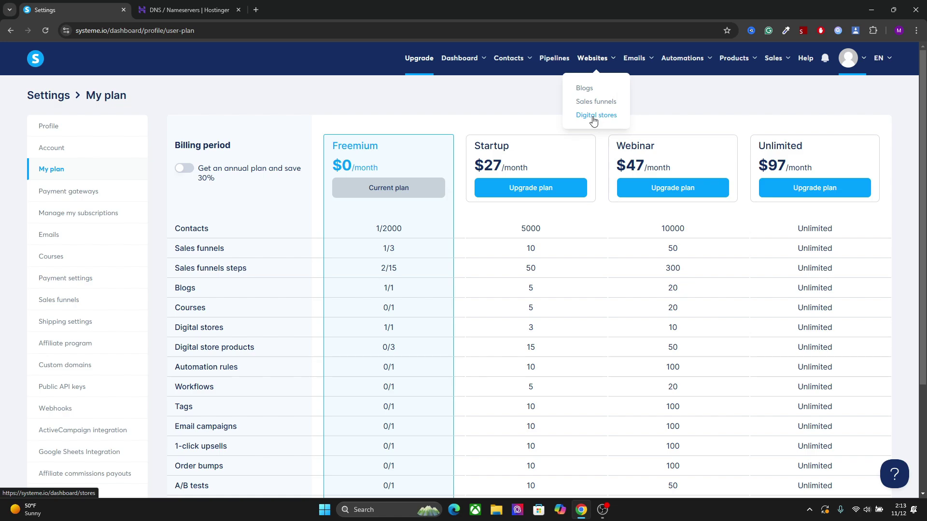
pyautogui.moveTo(850, 66)
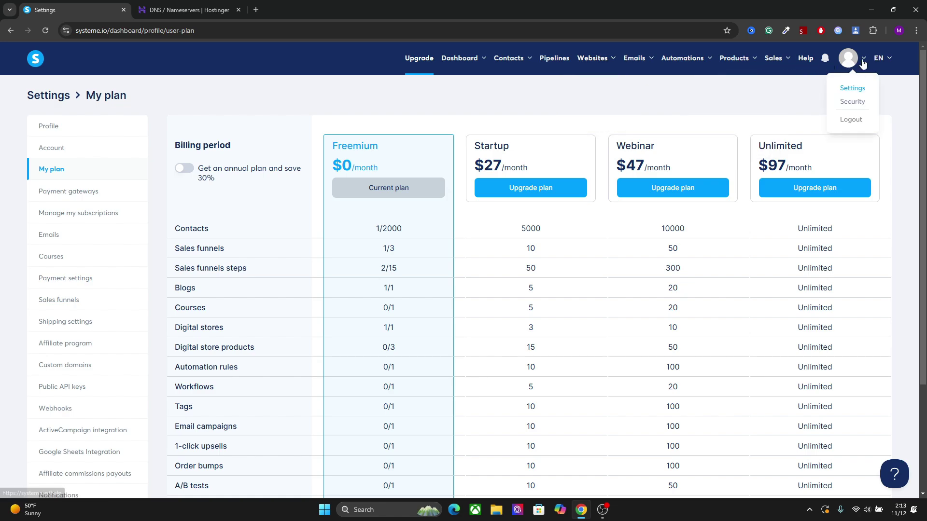
pyautogui.click(853, 89)
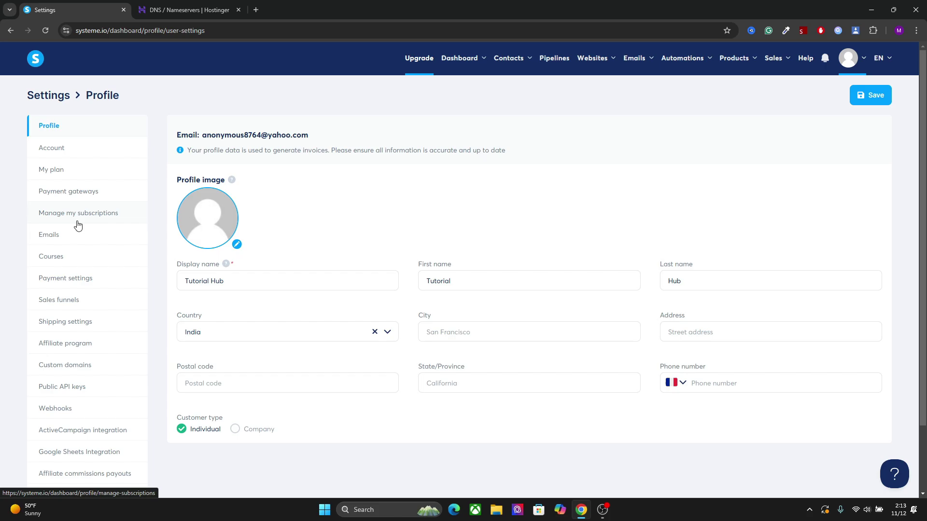
pyautogui.click(59, 367)
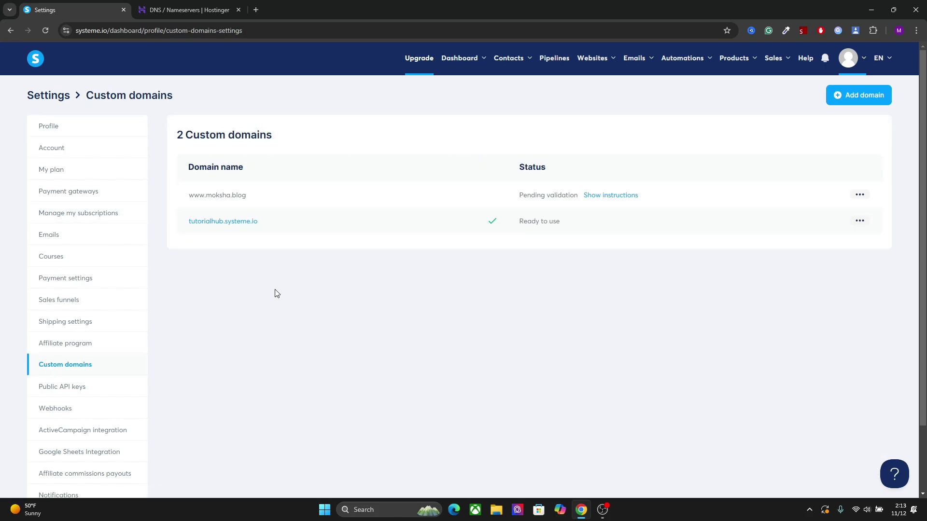